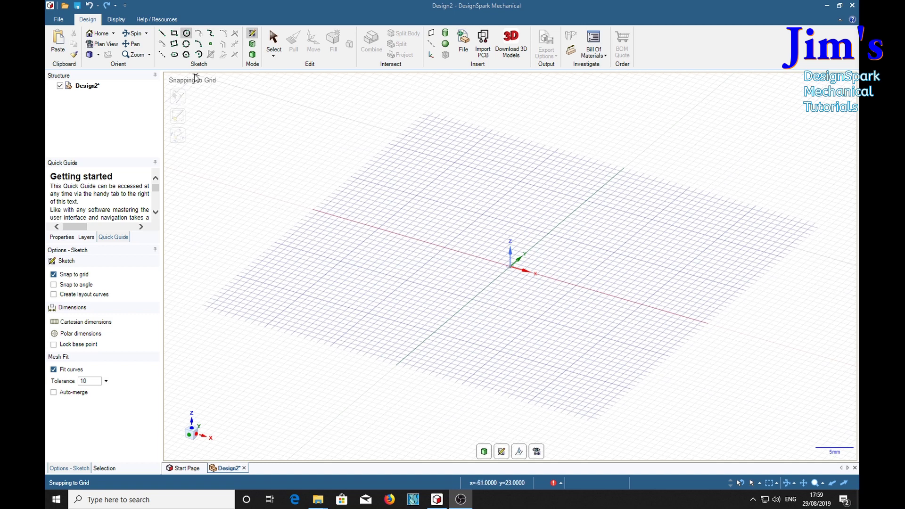
- Sketch a 10 mm diameter circle centred on the origin
click(510, 267)
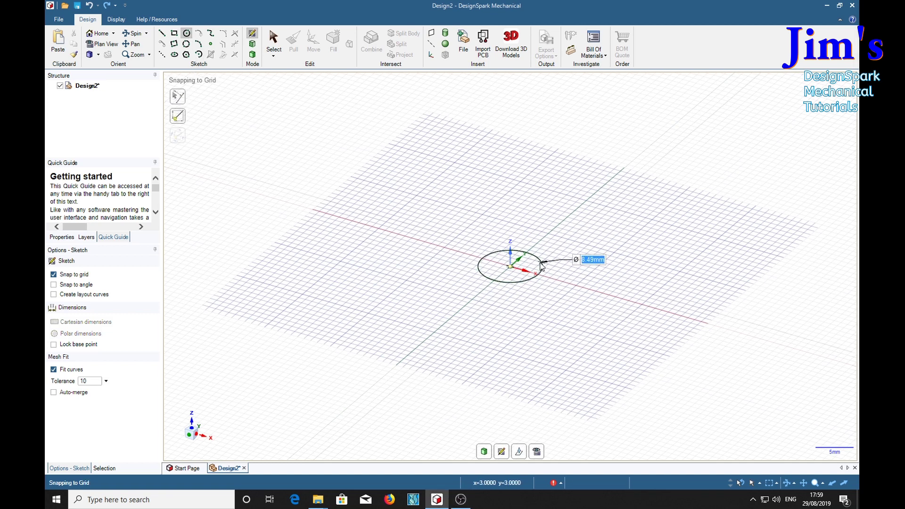
text(10)
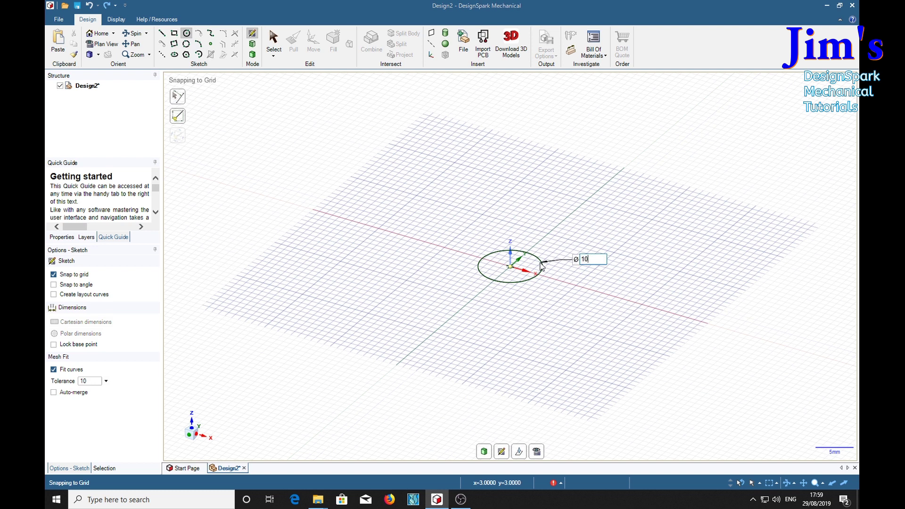
key(Return)
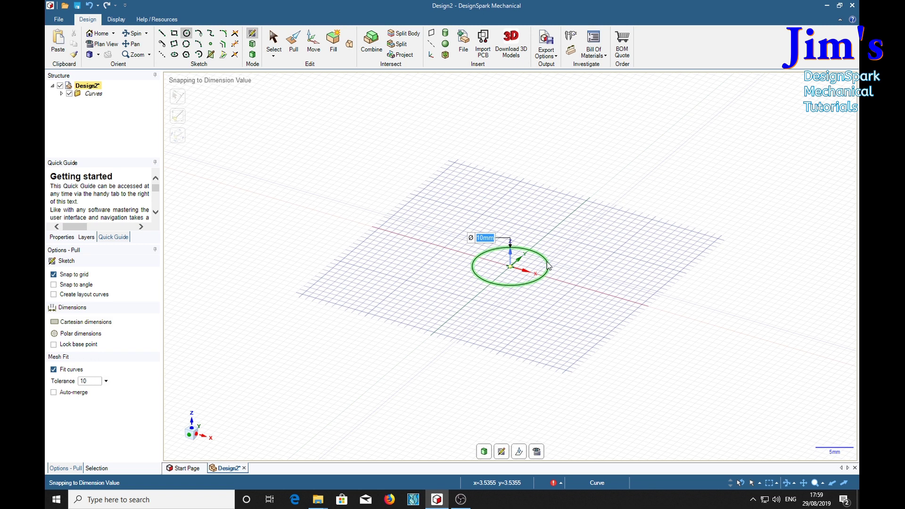
- Turn the circle into a surface and pull it up into a 30 mm tall cylinder
key(p)
drag(510, 278, 502, 106)
text(30)
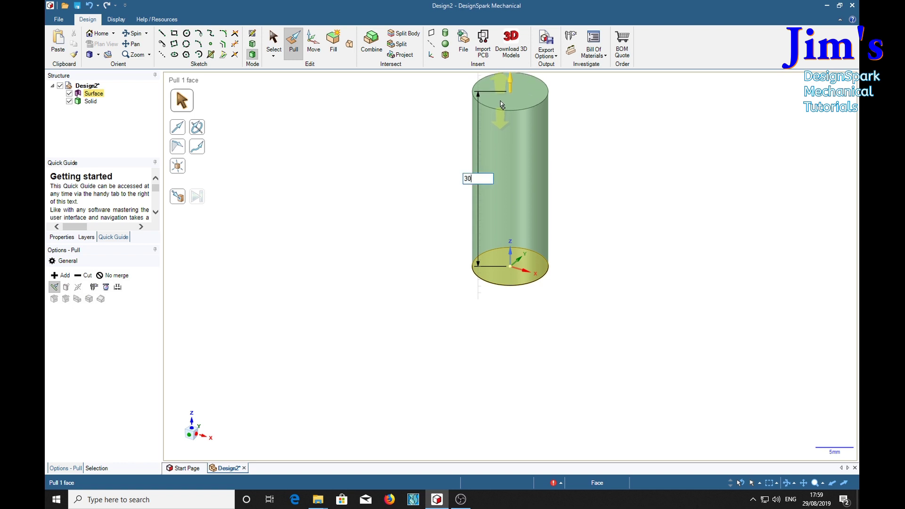
key(Return)
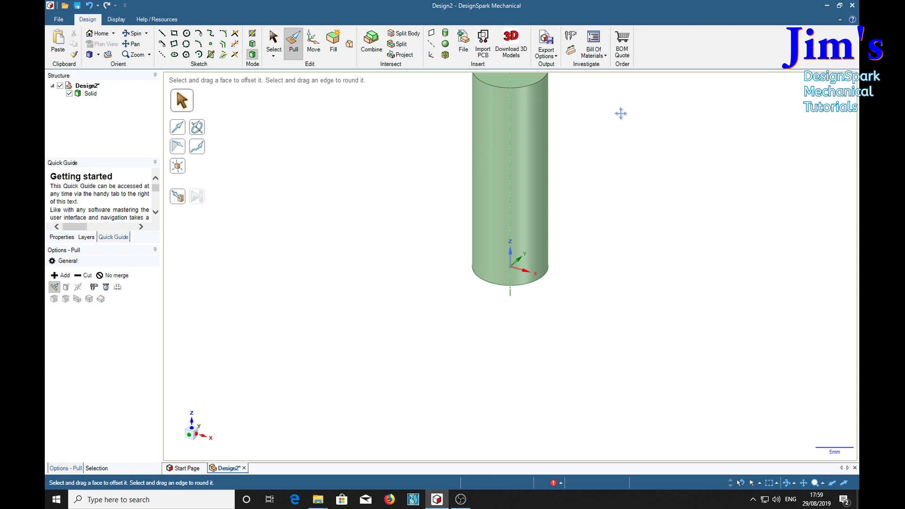
key(z)
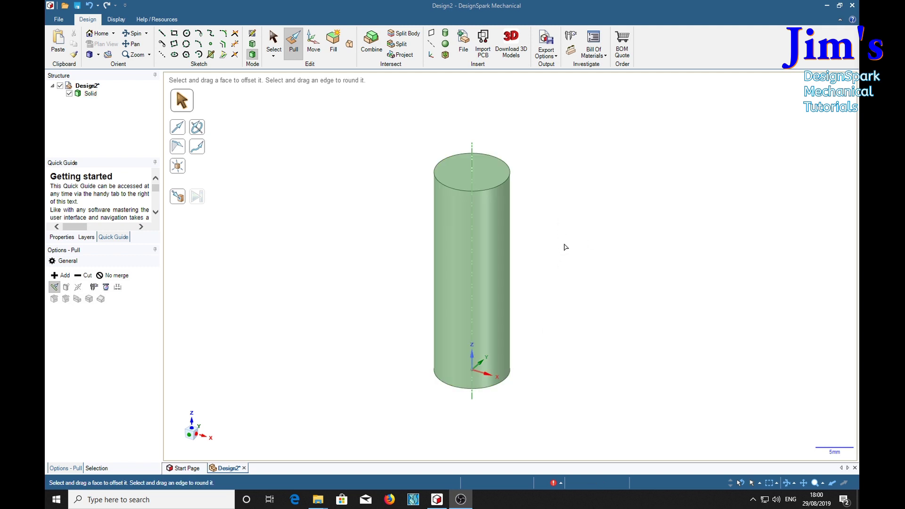
- Copy the cylinder's top circular edge down the side, marking a 2 mm-wide band
click(474, 187)
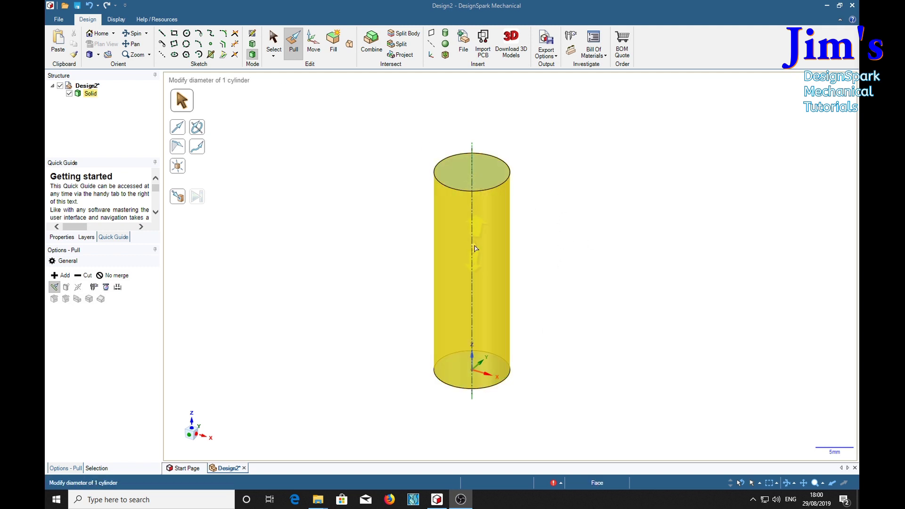
click(479, 400)
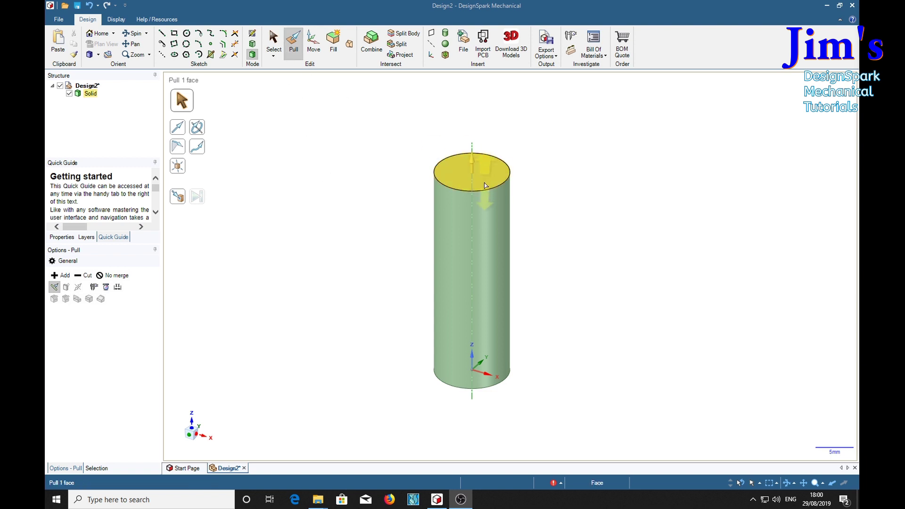
click(439, 161)
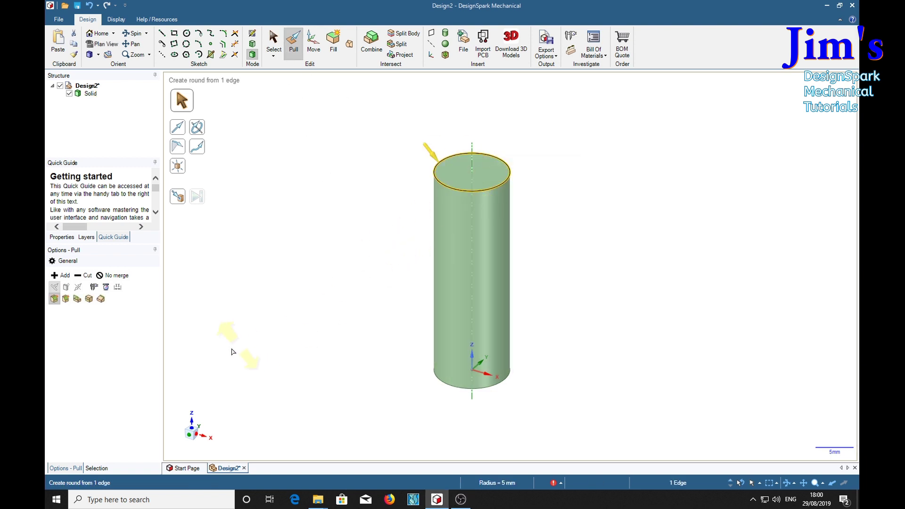
click(89, 299)
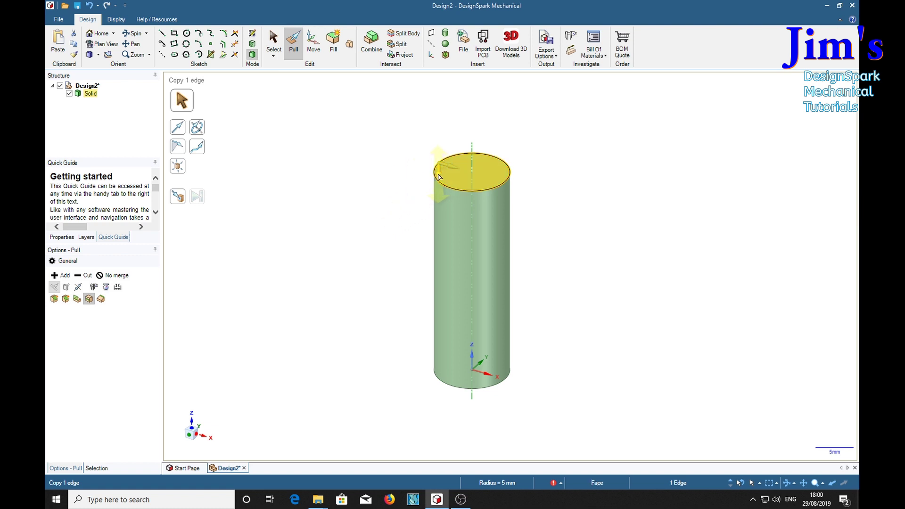
drag(439, 177, 439, 194)
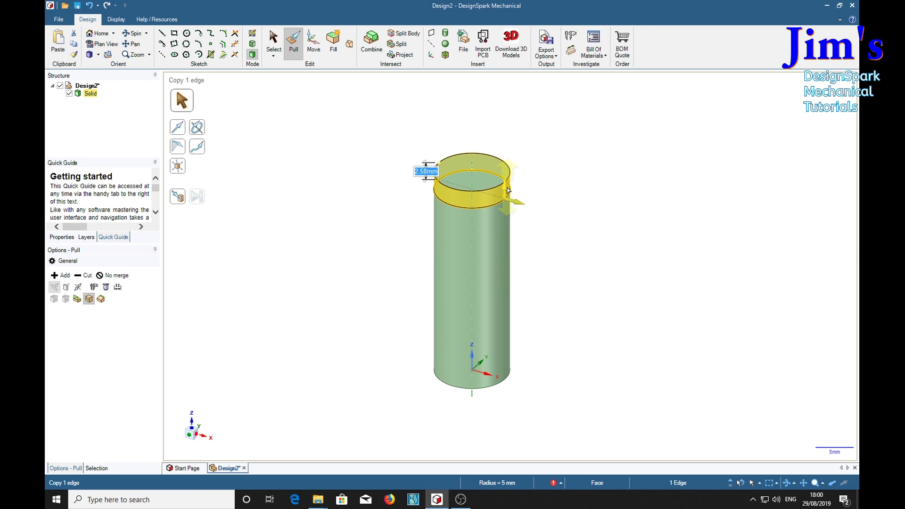
drag(508, 192, 508, 199)
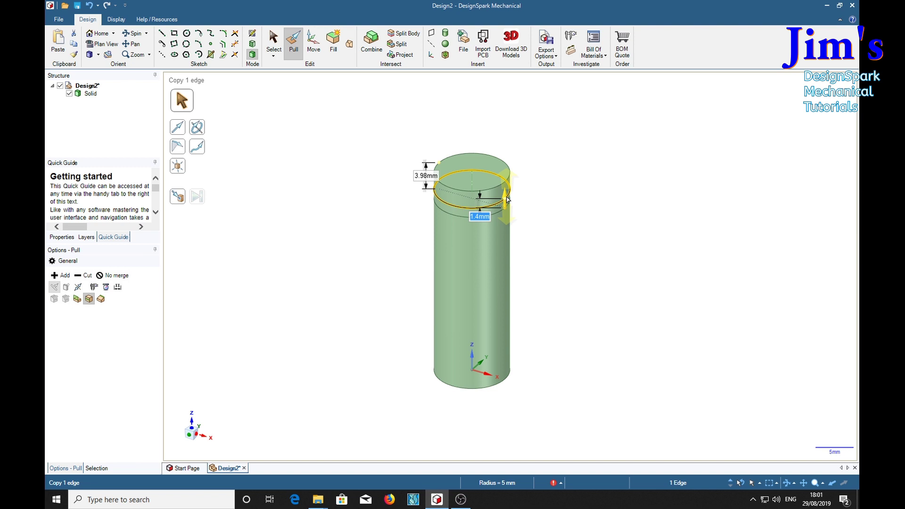
text(2)
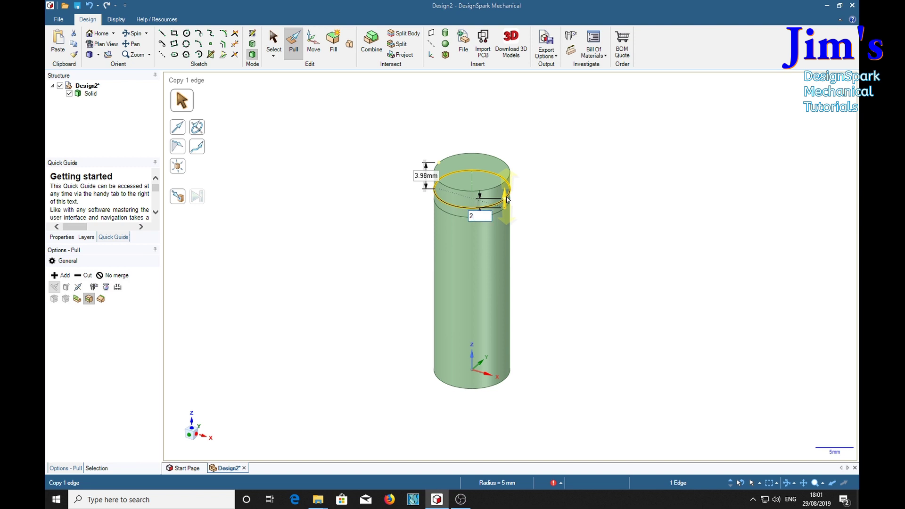
key(Return)
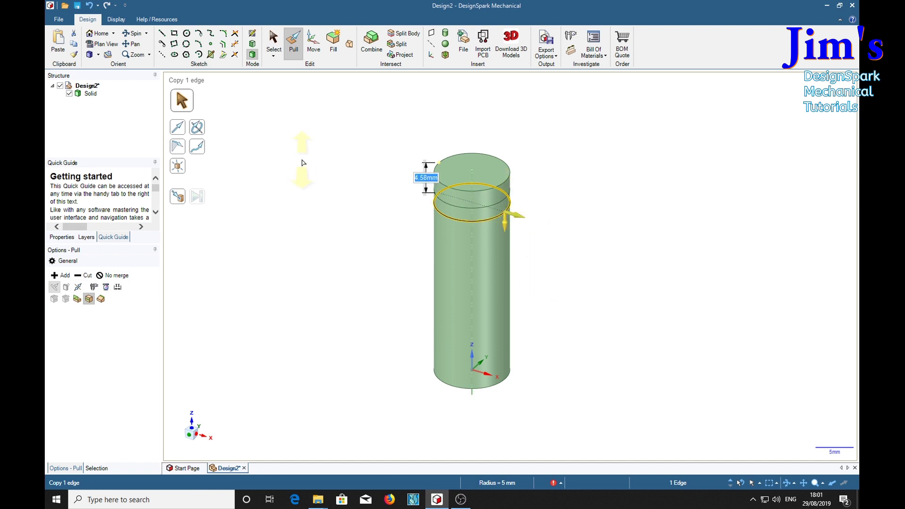
key(Escape)
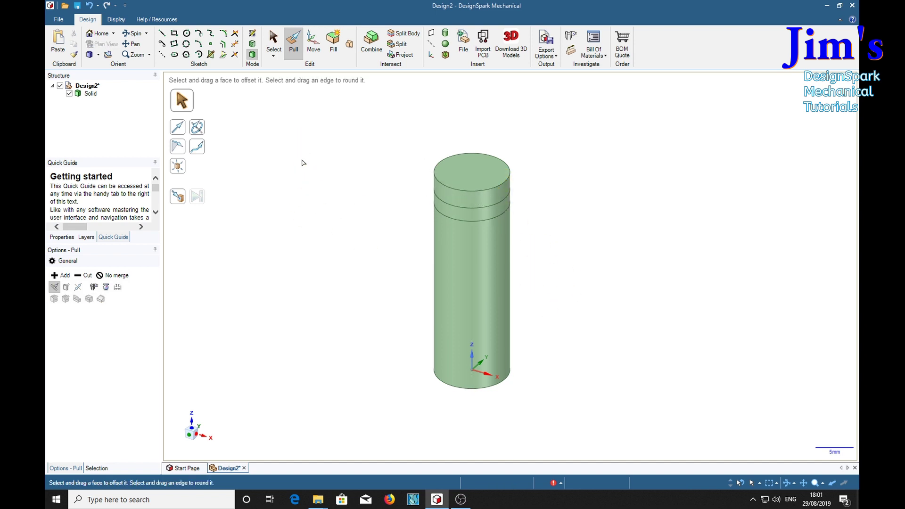
- Pull the band face in to a 3 mm radius, cutting a groove below the cap
click(478, 216)
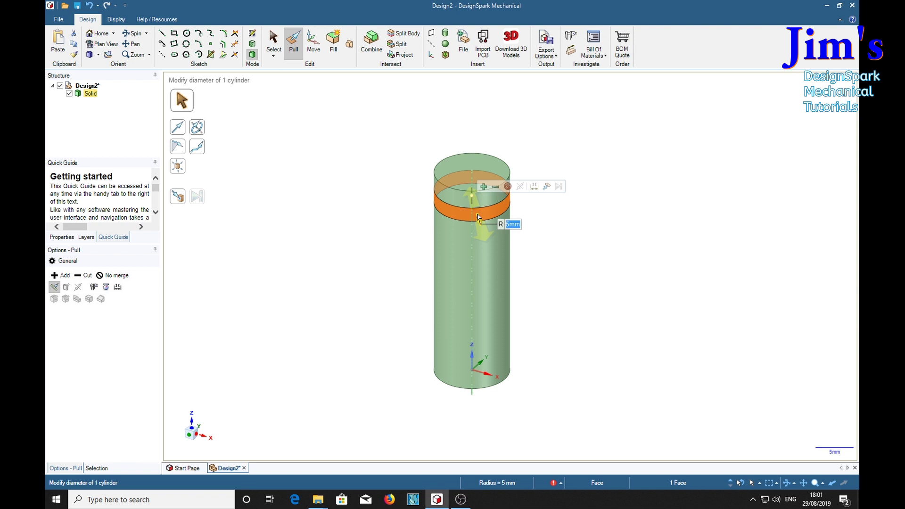
text(3)
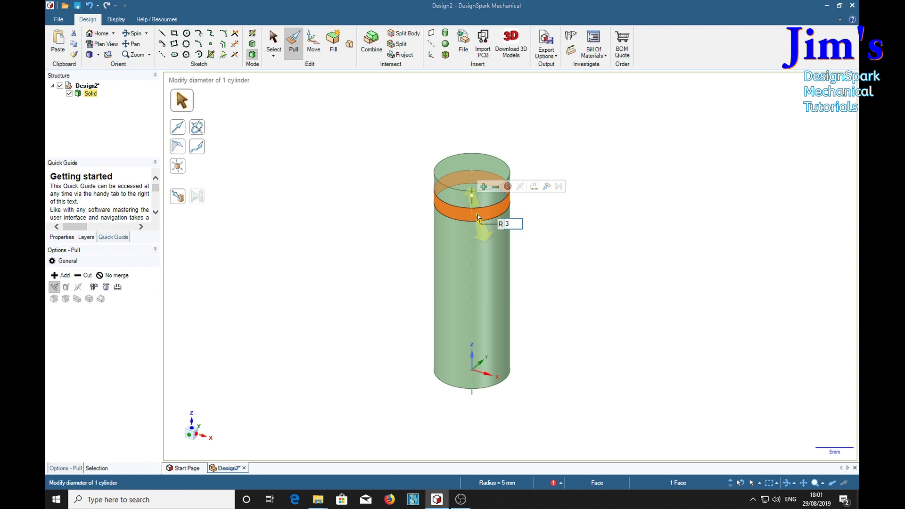
key(Return)
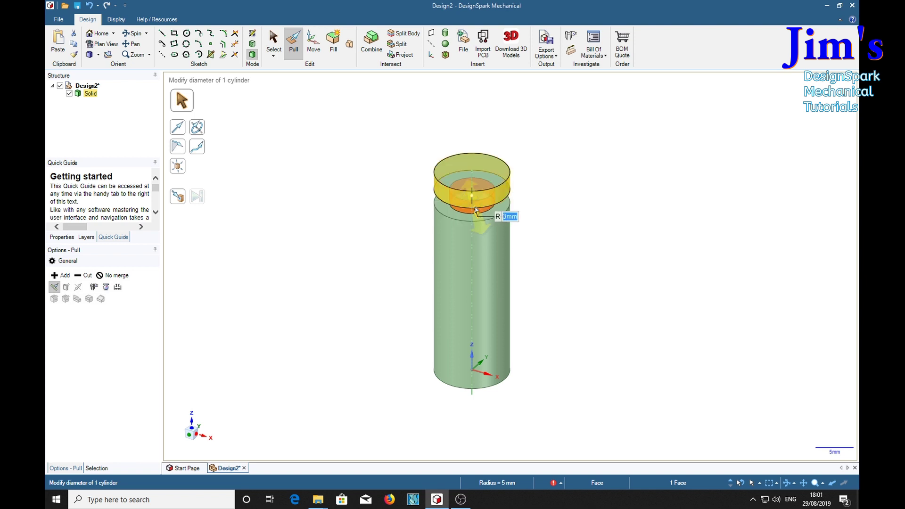
click(576, 267)
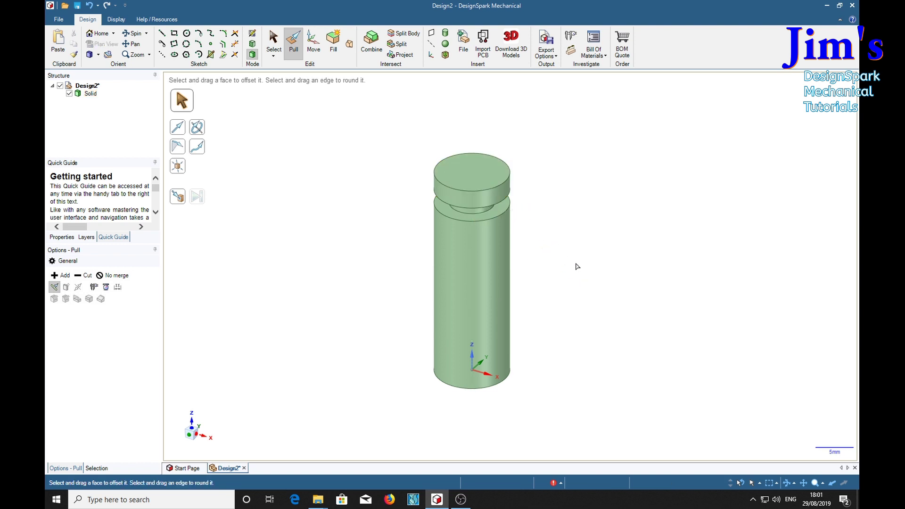
mouse_move(578, 265)
middle_down()
mouse_move(580, 204)
mouse_move(584, 222)
mouse_move(610, 251)
mouse_move(572, 244)
mouse_move(544, 210)
mouse_move(551, 233)
mouse_move(576, 231)
mouse_move(576, 239)
mouse_move(568, 228)
mouse_move(584, 251)
middle_up()
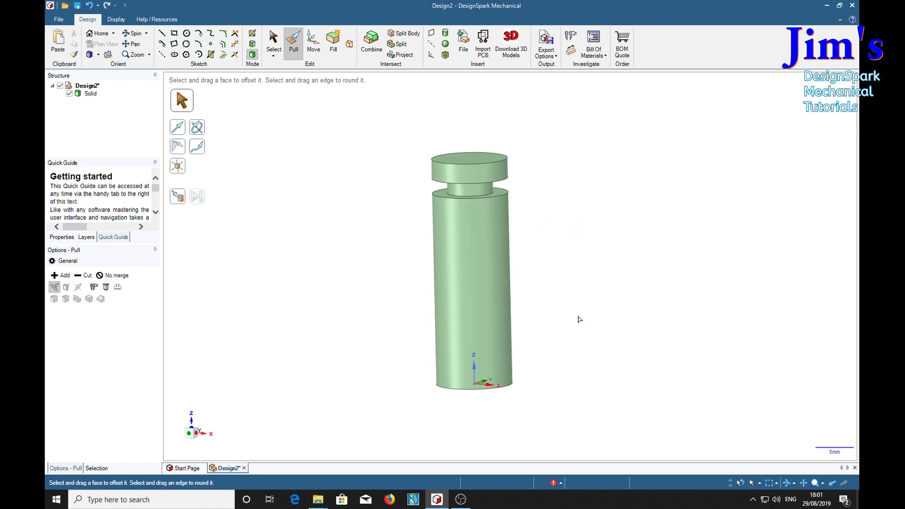
key(alt+Tab)
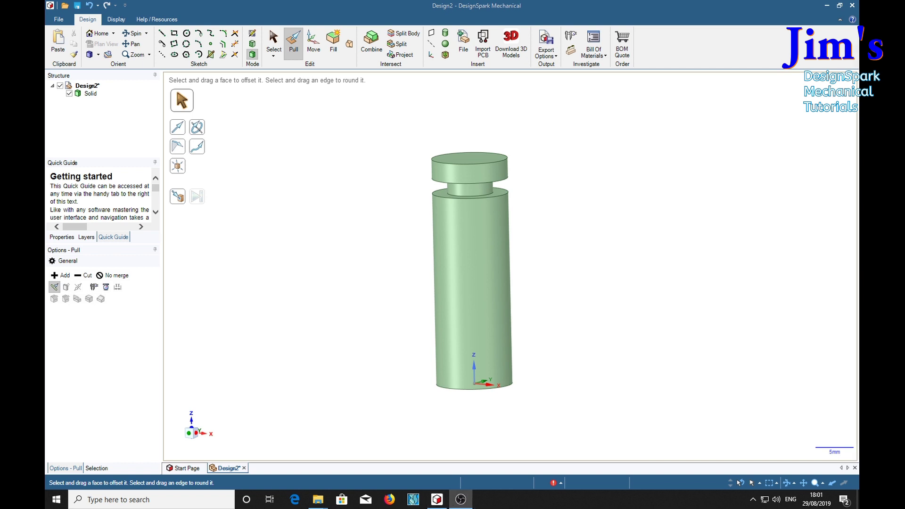
- Start a sketch on a plane through the rod's vertical axis, viewed head-on
click(276, 47)
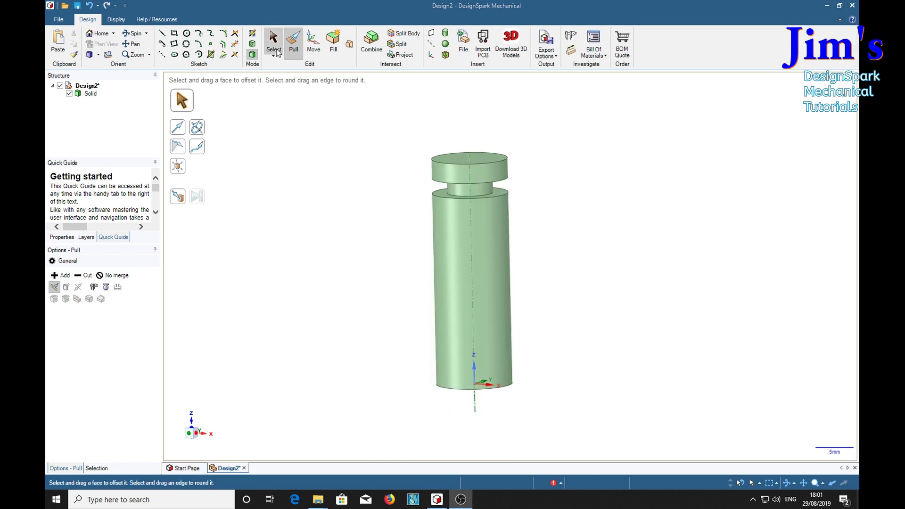
click(276, 47)
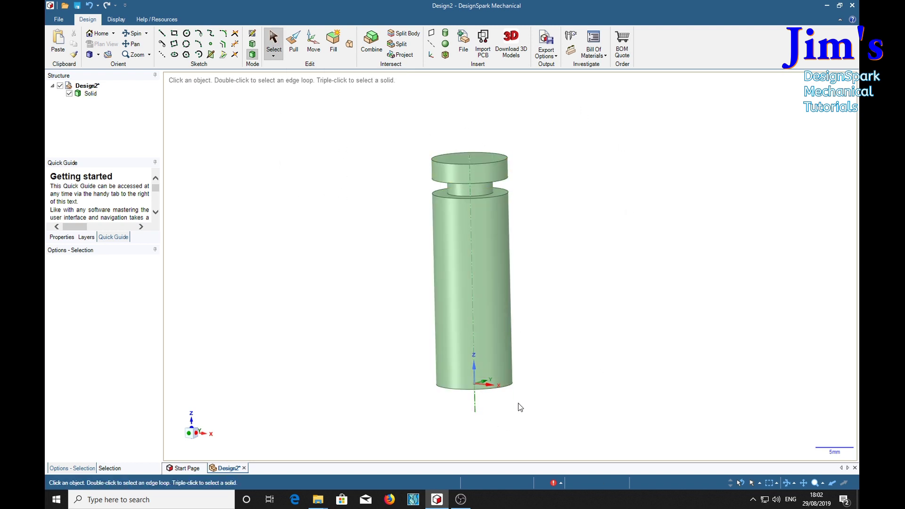
click(477, 400)
key(k)
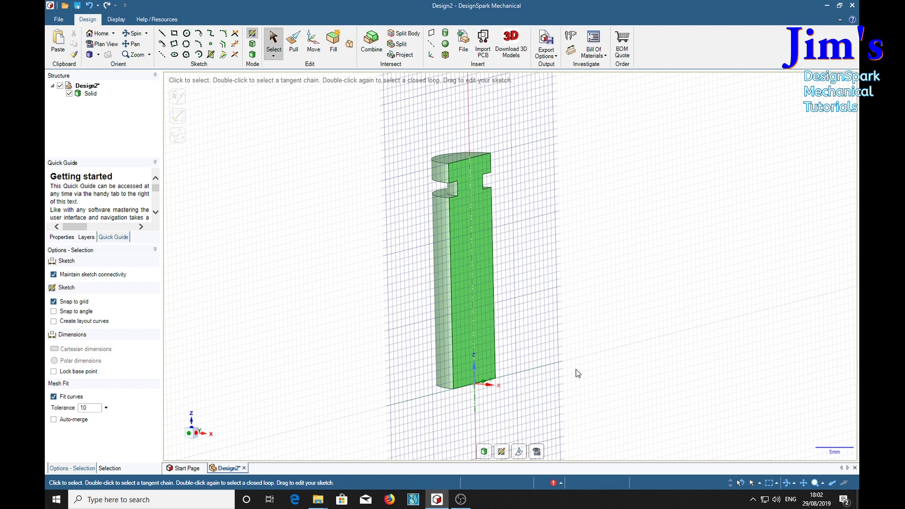
key(v)
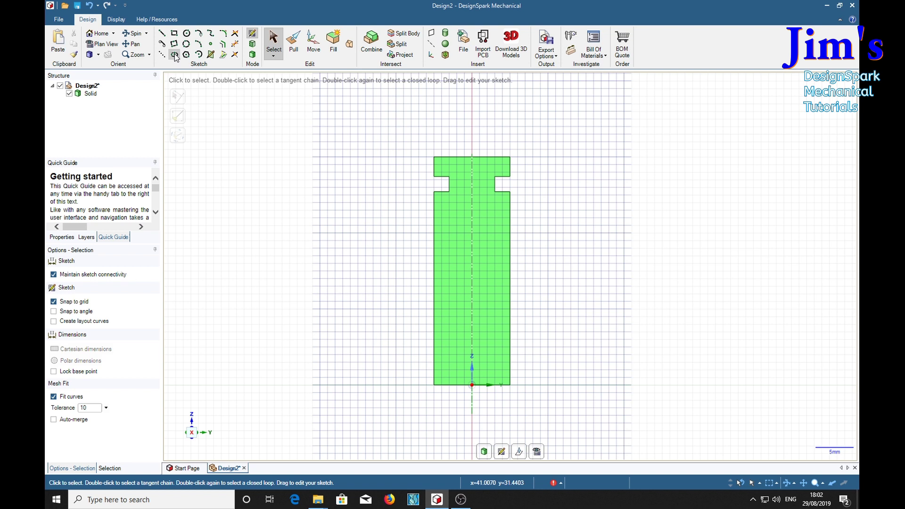
- Draw a 2 mm circle centred on the section's right edge and return to 3D
click(187, 34)
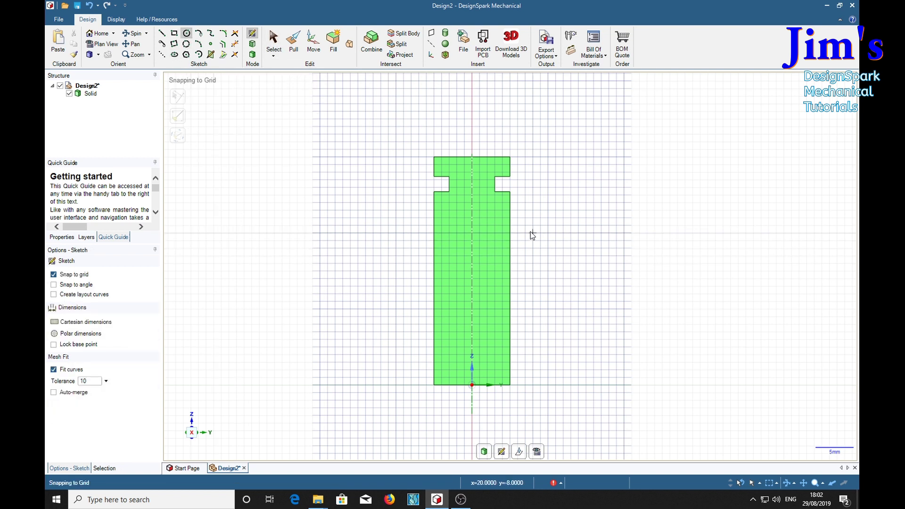
click(510, 210)
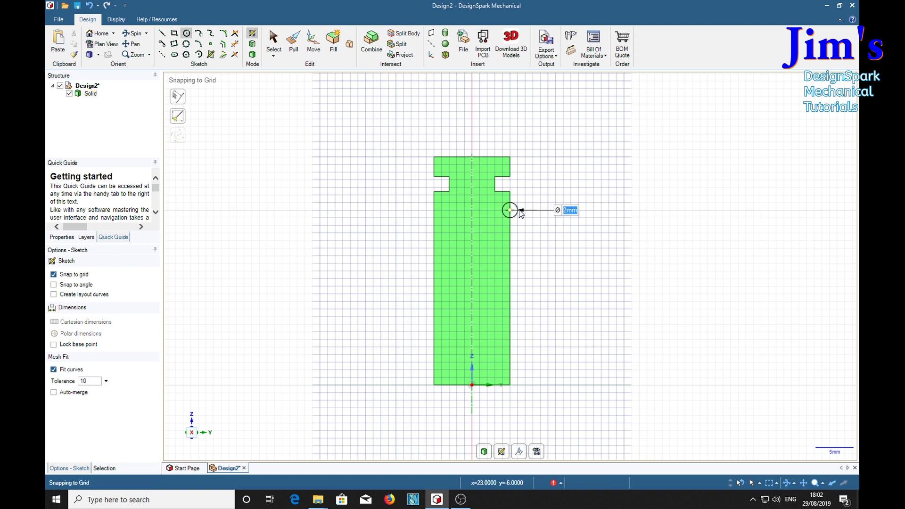
click(521, 213)
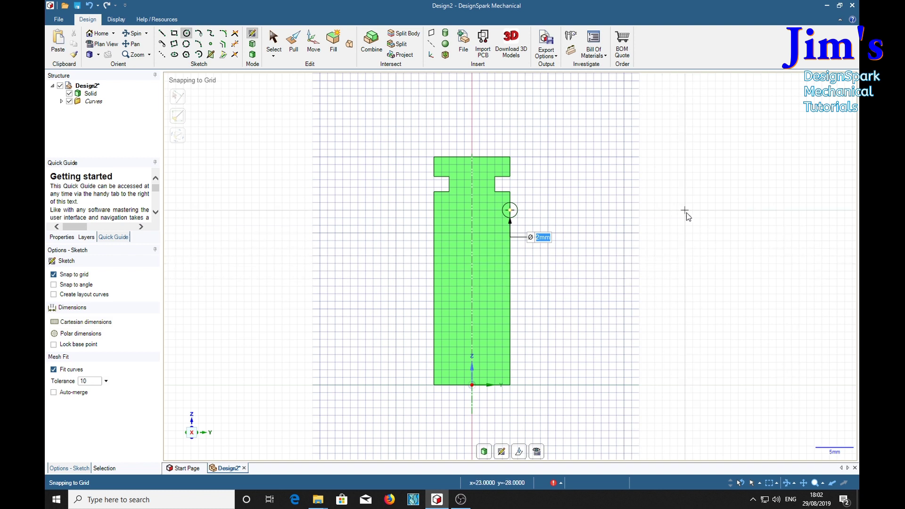
key(p)
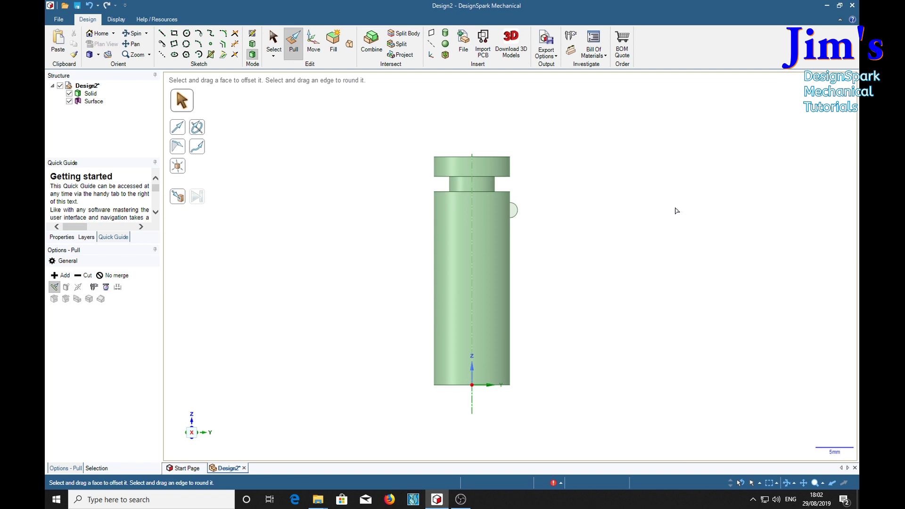
- Select the small 2 mm circle face and start a revolve on it
click(516, 213)
key(Escape)
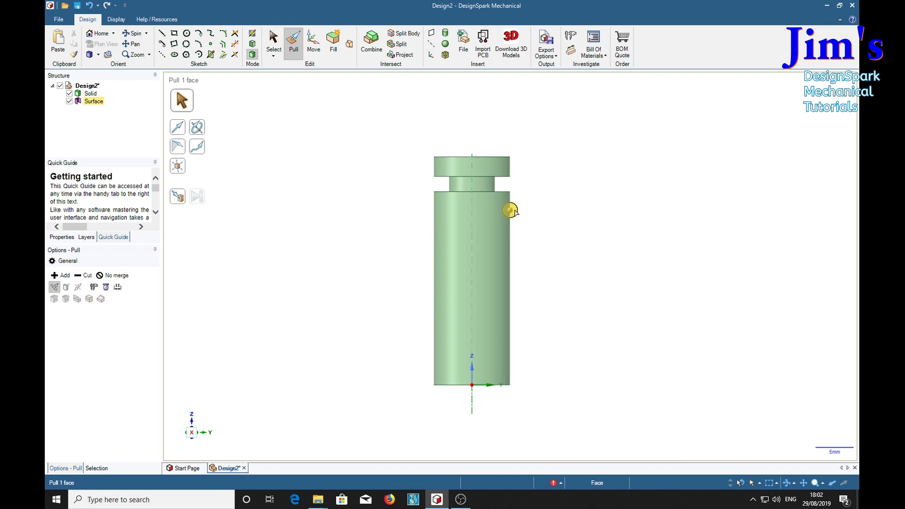
click(516, 212)
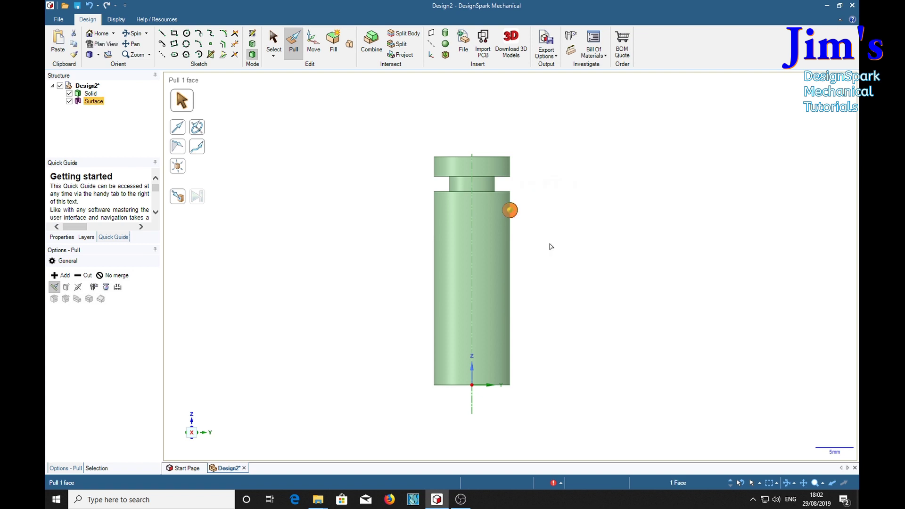
middle_drag(641, 266, 550, 192)
scroll(547, 194, up, 5)
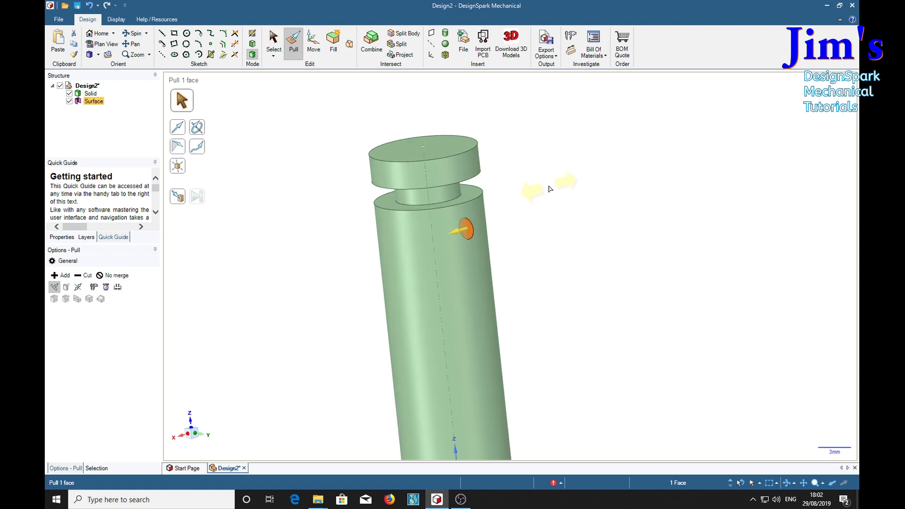
middle_drag(544, 230, 530, 203)
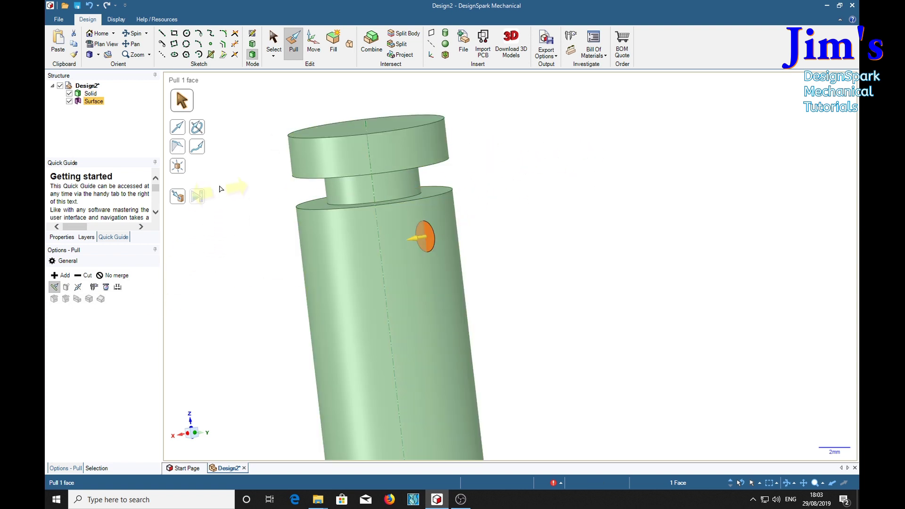
click(199, 129)
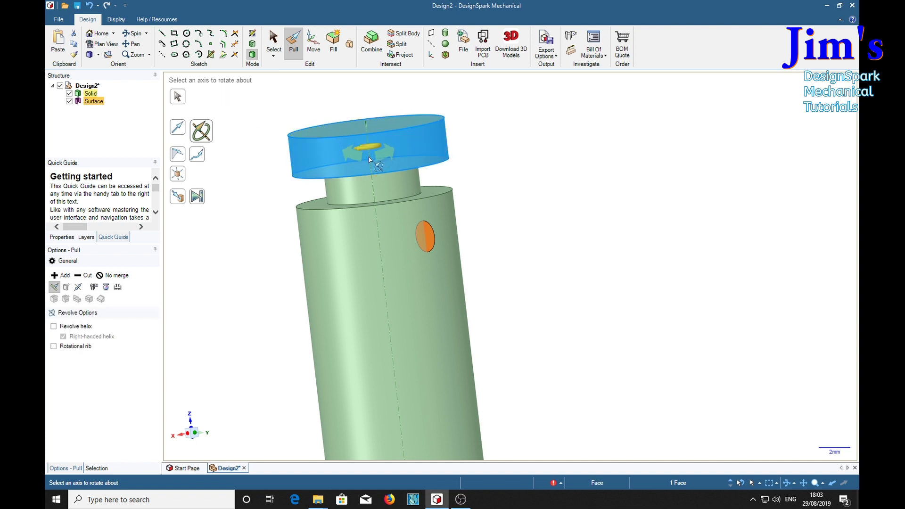
- Revolve the 2 mm circle 360° as a cut around the rod's centre axis
click(365, 124)
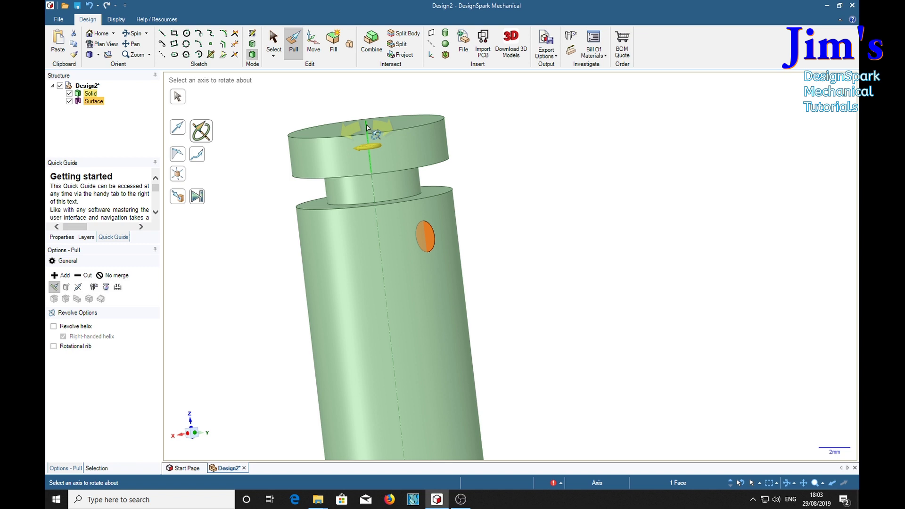
click(367, 127)
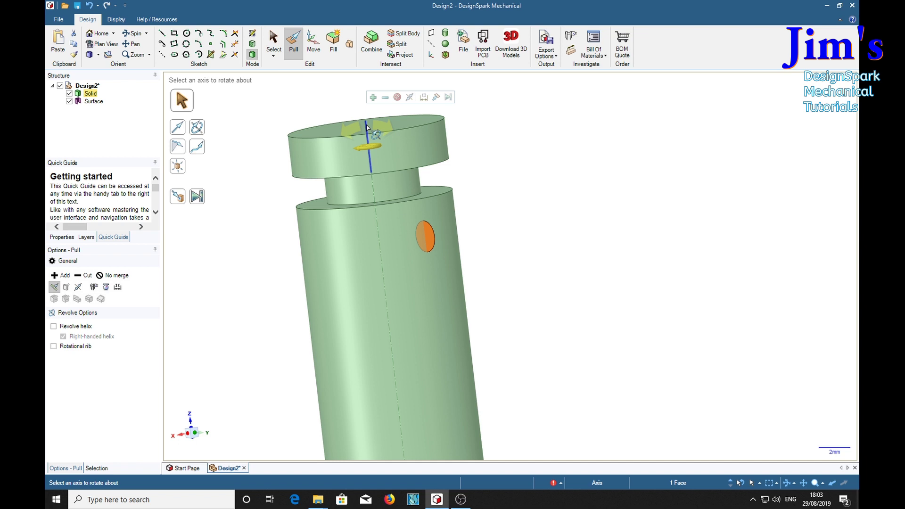
click(367, 127)
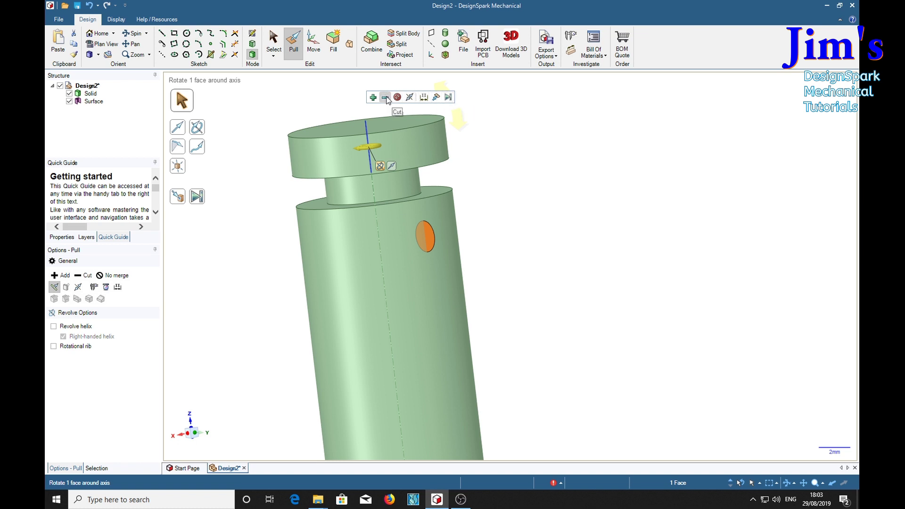
click(386, 98)
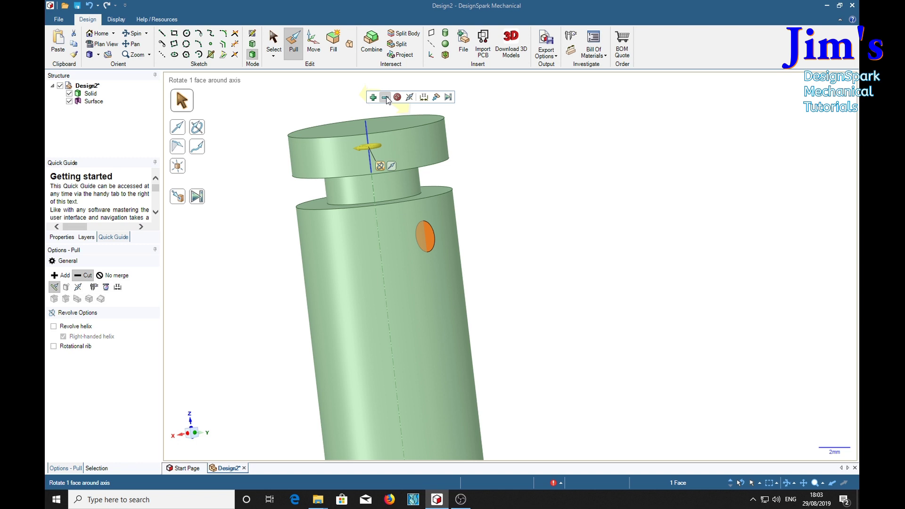
click(449, 98)
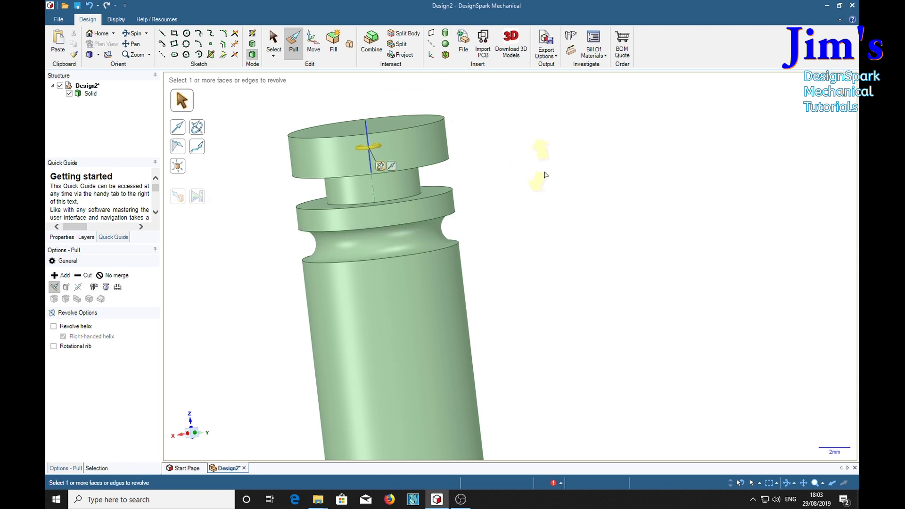
mouse_move(522, 258)
middle_down()
mouse_move(546, 259)
mouse_move(603, 219)
mouse_move(610, 182)
mouse_move(586, 185)
mouse_move(618, 242)
mouse_move(642, 238)
mouse_move(654, 222)
middle_up()
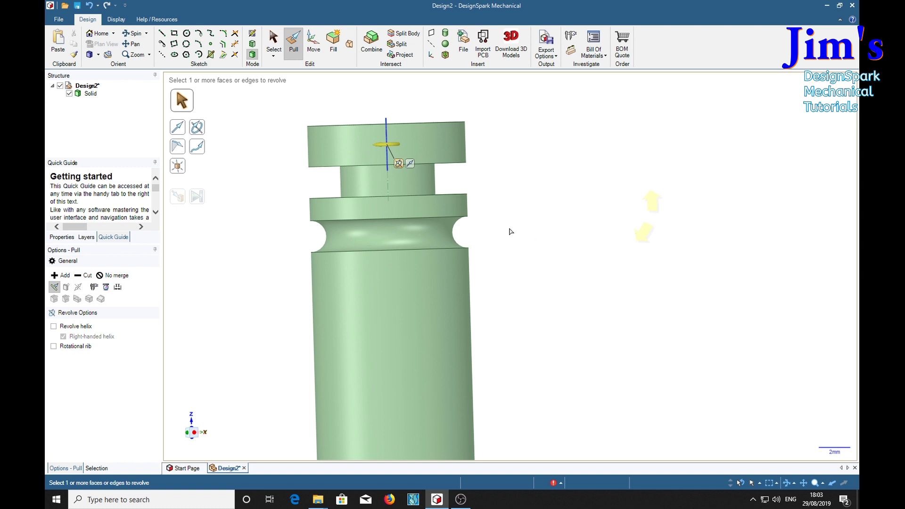
mouse_move(598, 249)
middle_down()
mouse_move(596, 259)
mouse_move(581, 244)
mouse_move(598, 244)
mouse_move(596, 255)
mouse_move(562, 254)
mouse_move(568, 247)
middle_up()
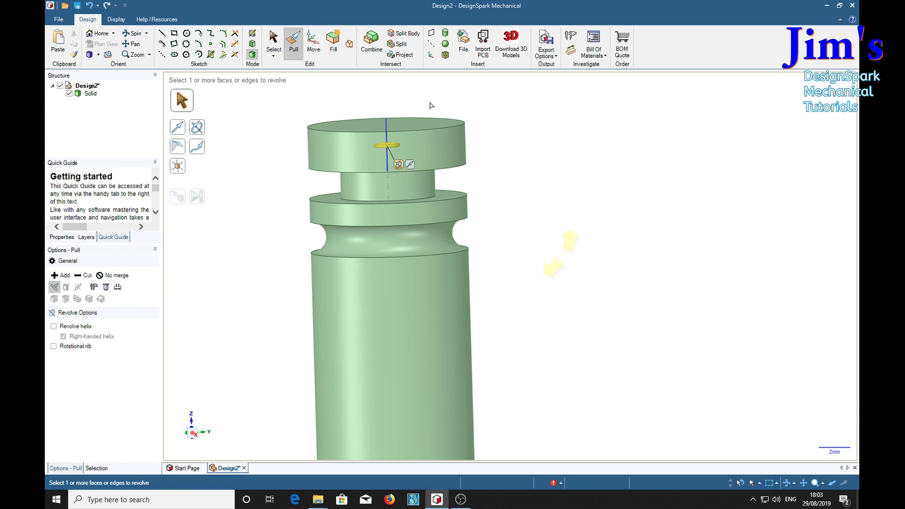
- Sketch a 2 mm hexagon centred on the rod's right edge on the axis plane
click(268, 42)
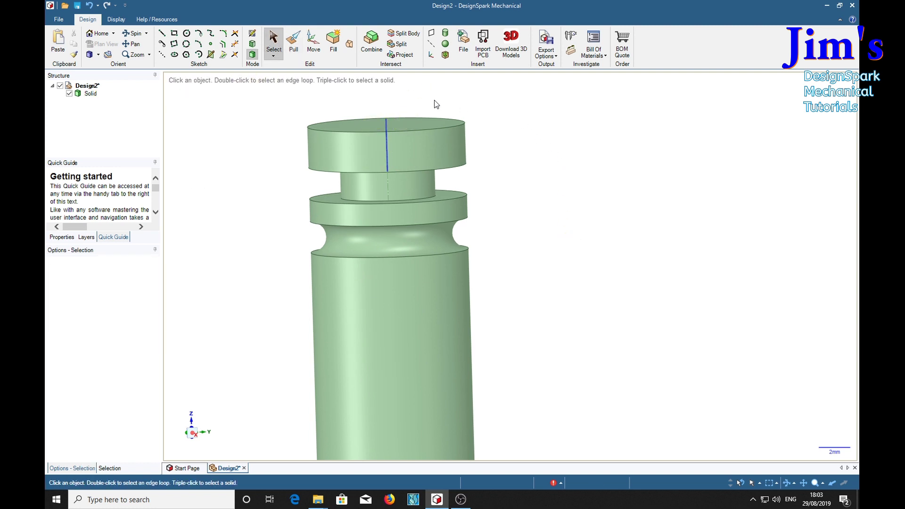
click(386, 124)
key(k)
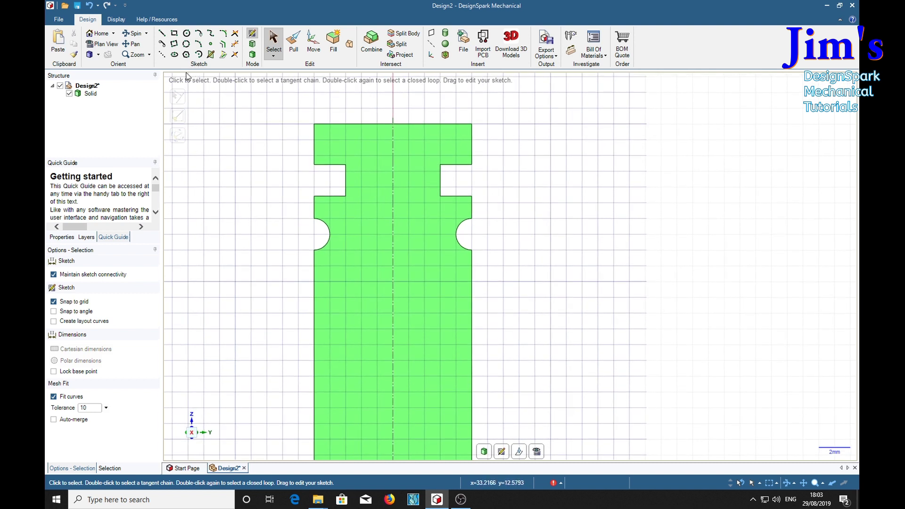
click(187, 55)
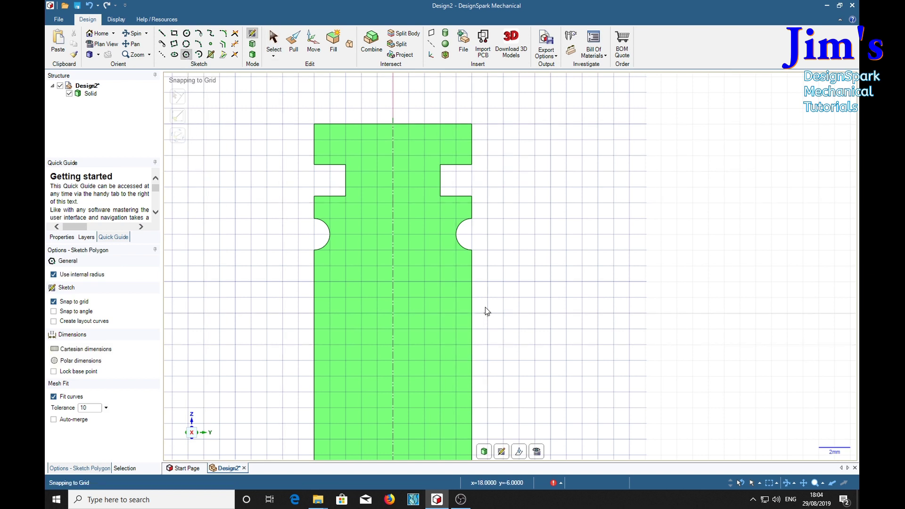
click(472, 298)
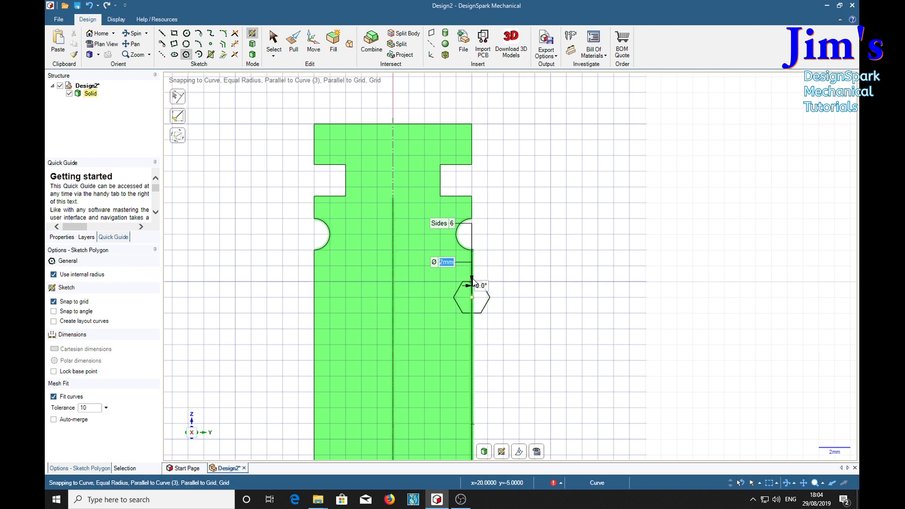
click(472, 279)
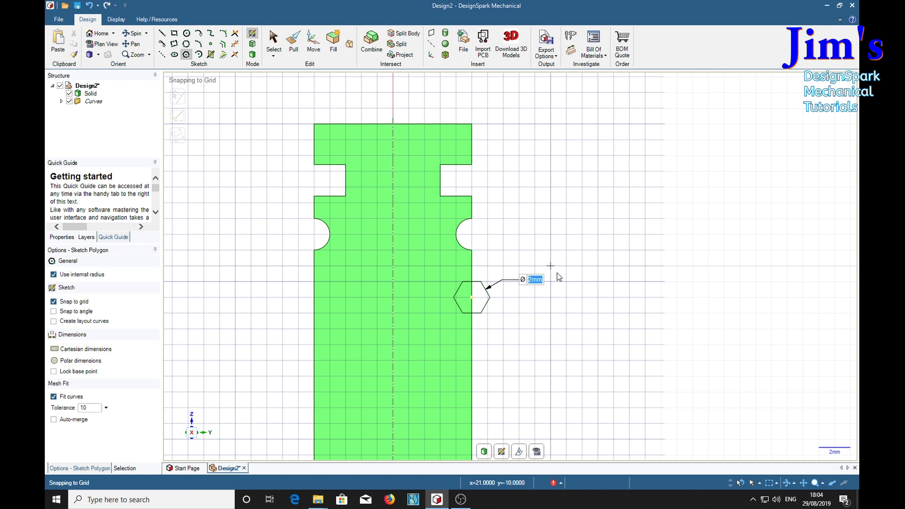
key(p)
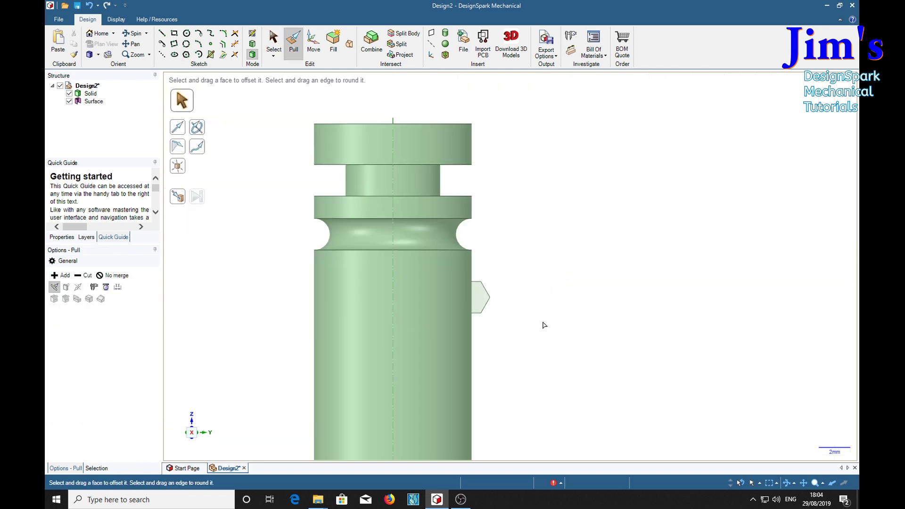
- Revolve the hexagon face a full turn as a cut around the rod's centre axis
mouse_move(481, 303)
middle_down()
mouse_move(556, 323)
mouse_move(466, 302)
middle_up()
click(465, 299)
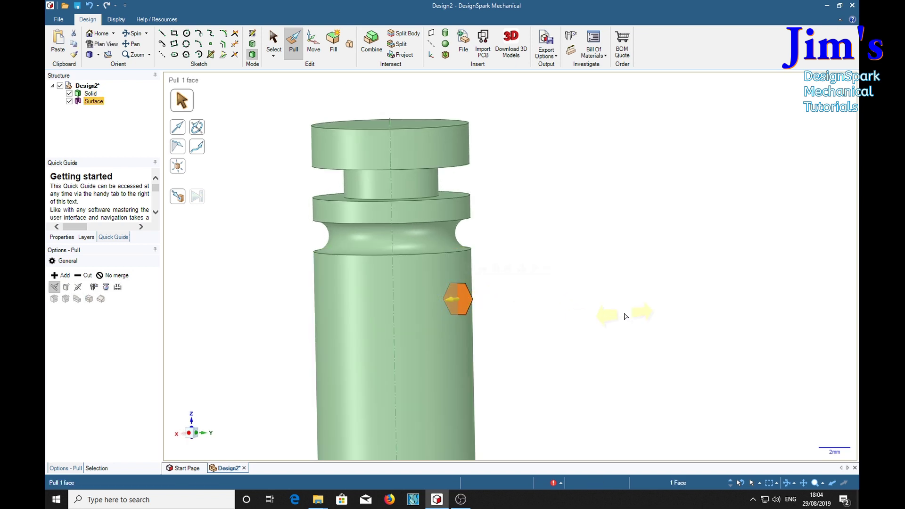
click(201, 128)
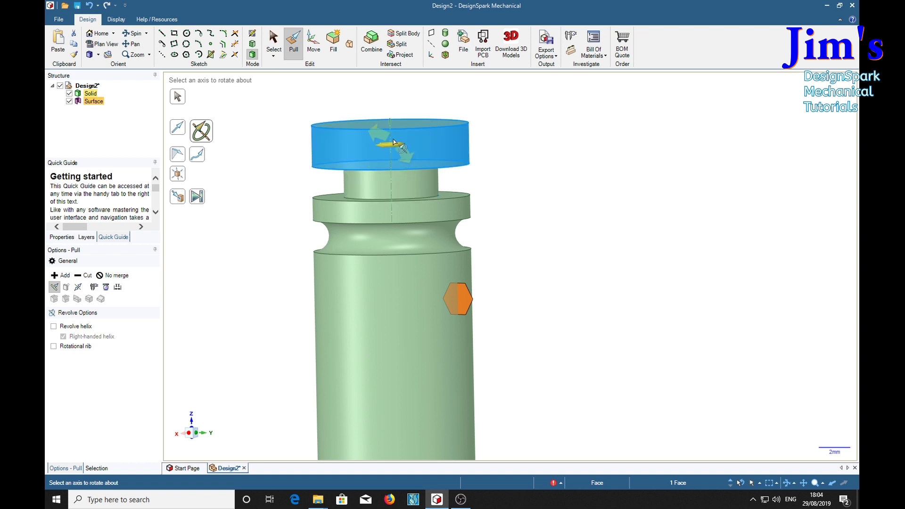
click(388, 125)
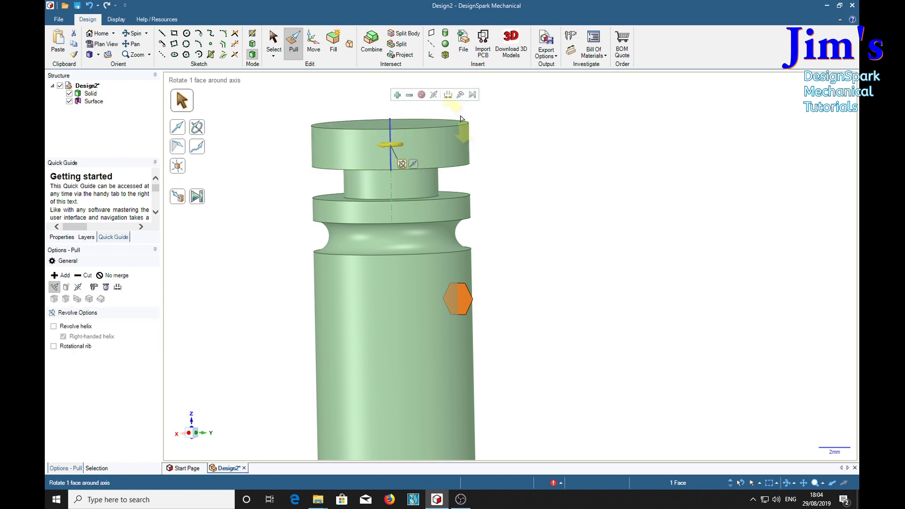
click(409, 95)
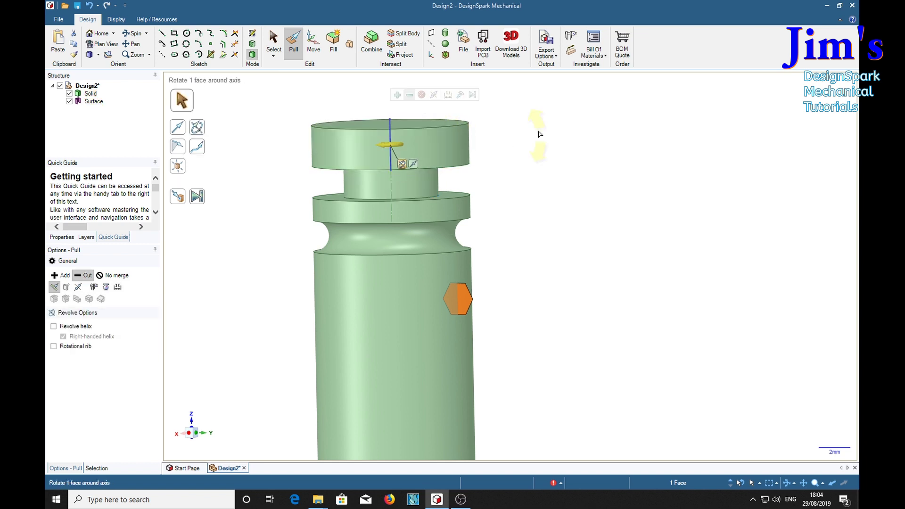
click(472, 94)
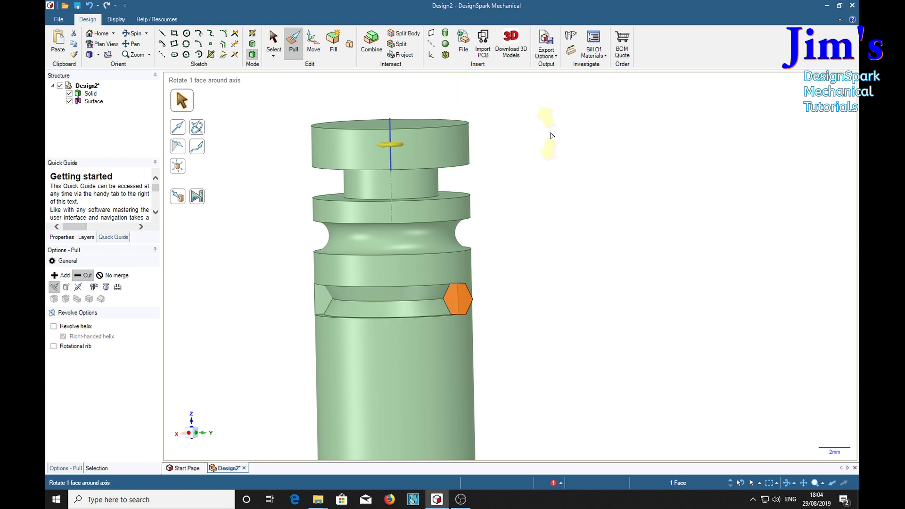
mouse_move(619, 283)
middle_down()
mouse_move(617, 265)
mouse_move(698, 279)
mouse_move(615, 303)
mouse_move(509, 283)
mouse_move(558, 281)
mouse_move(611, 262)
mouse_move(593, 268)
mouse_move(588, 307)
mouse_move(618, 283)
middle_up()
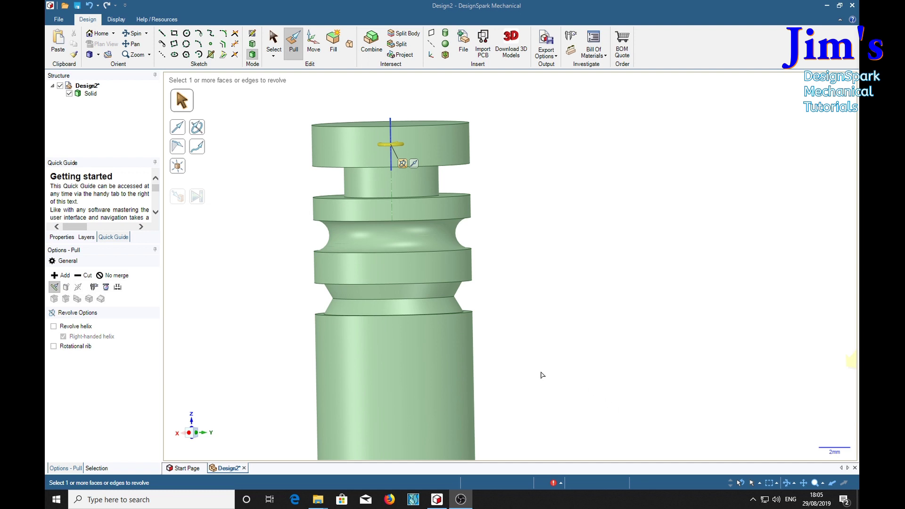
middle_drag(521, 396, 580, 269)
- Select the rod's flat circular end face and switch to plan view of it
shift+middle_drag(665, 253, 719, 138)
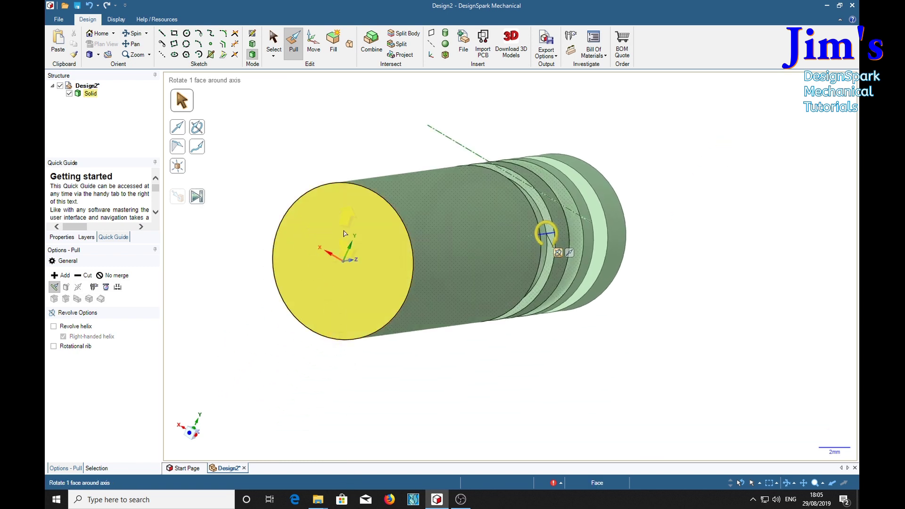
click(315, 239)
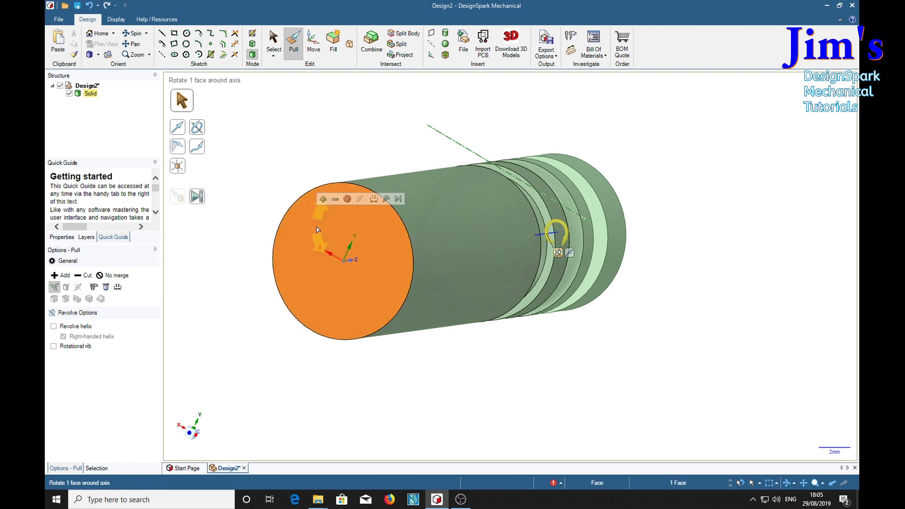
click(317, 230)
key(v)
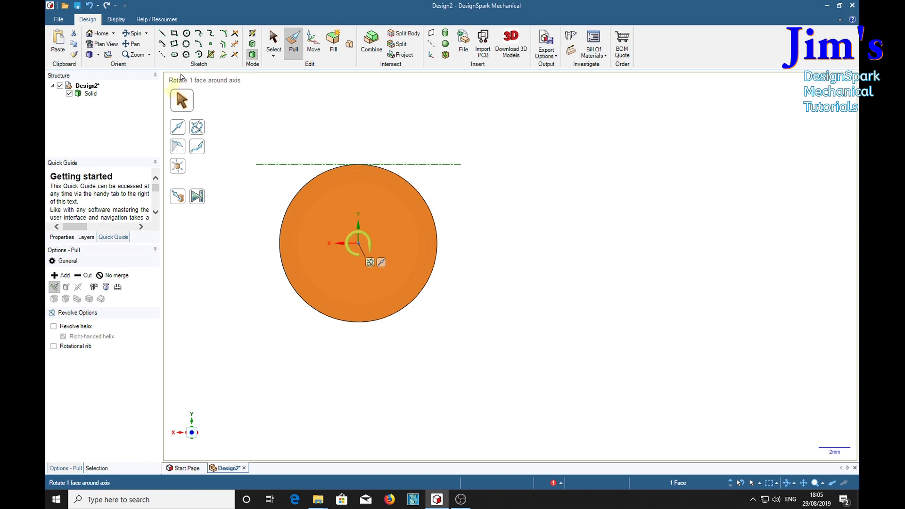
- Draw a 2 mm × 3 mm rectangle straddling the top rim of the rod's end face
click(174, 33)
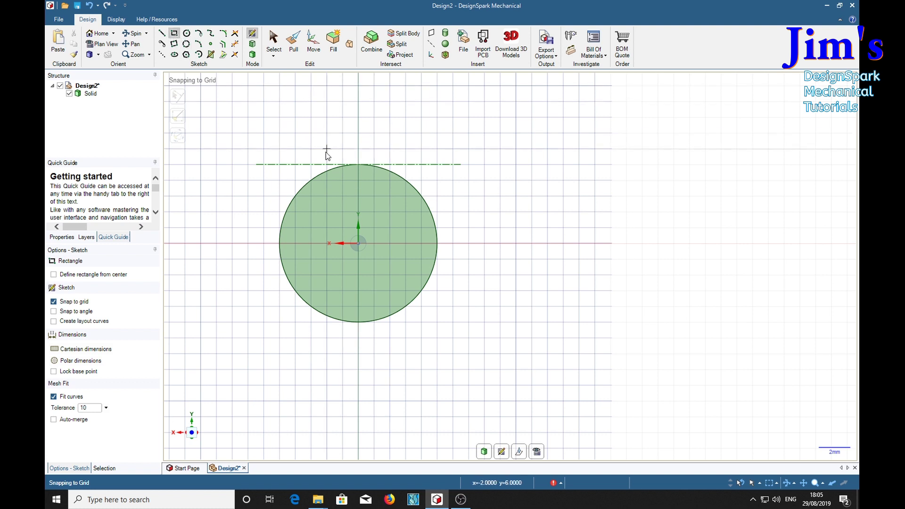
click(342, 150)
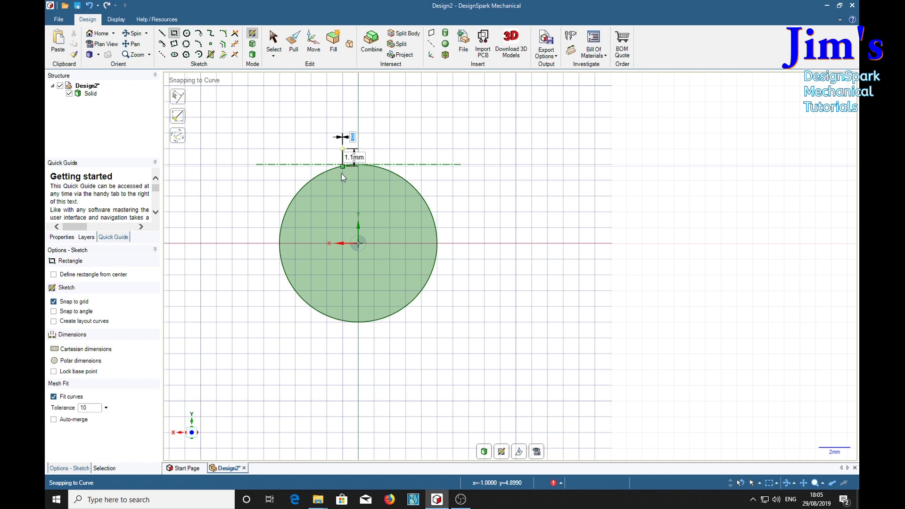
click(374, 197)
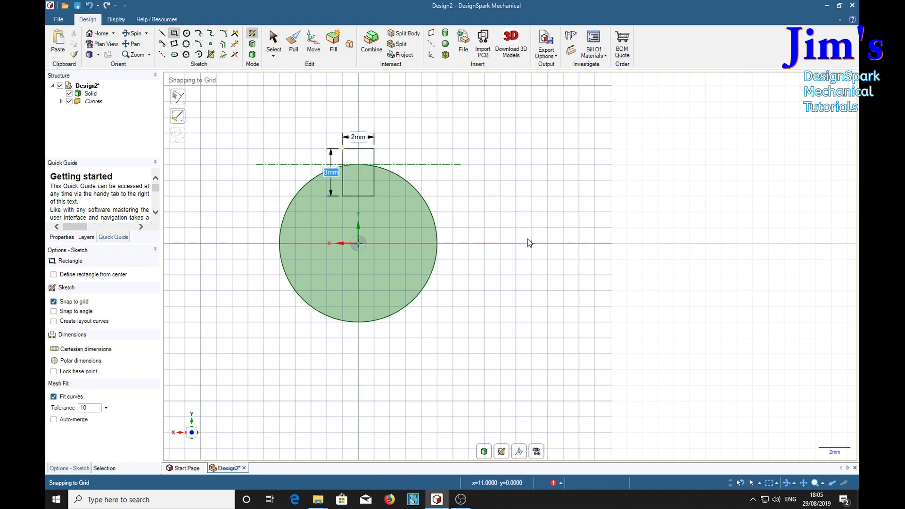
- Pull the rectangle face in Cut mode 10 mm along the rod to cut the keyway slot
key(d)
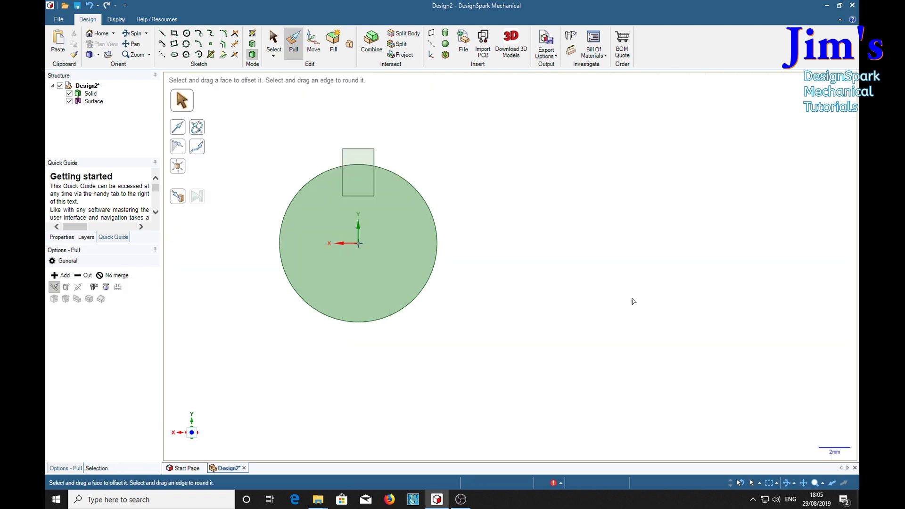
click(265, 187)
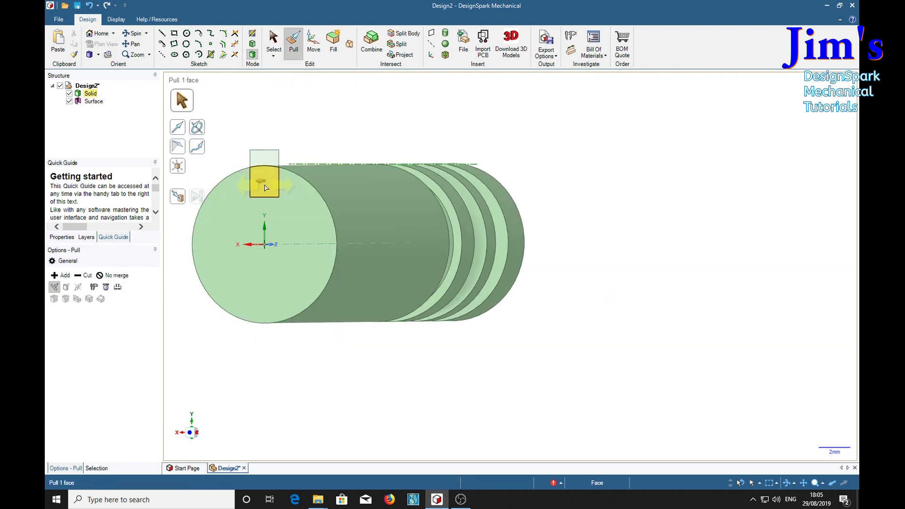
click(265, 188)
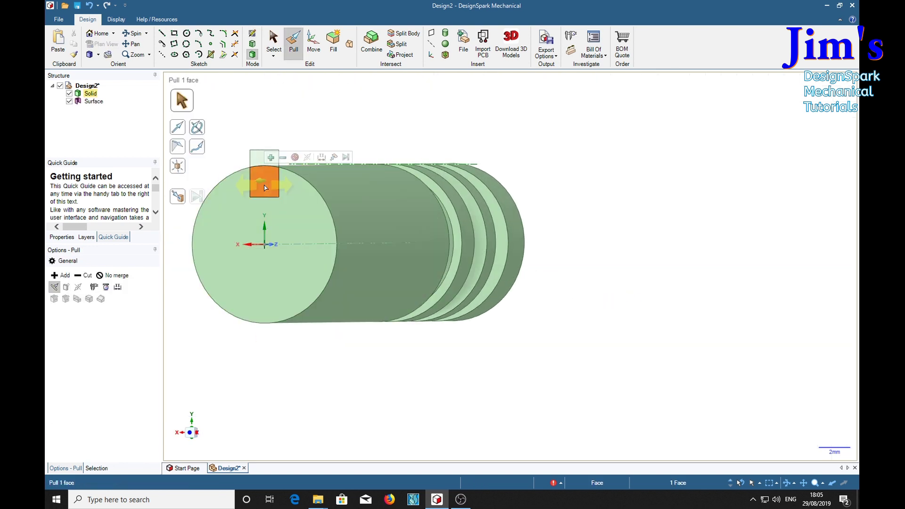
click(284, 158)
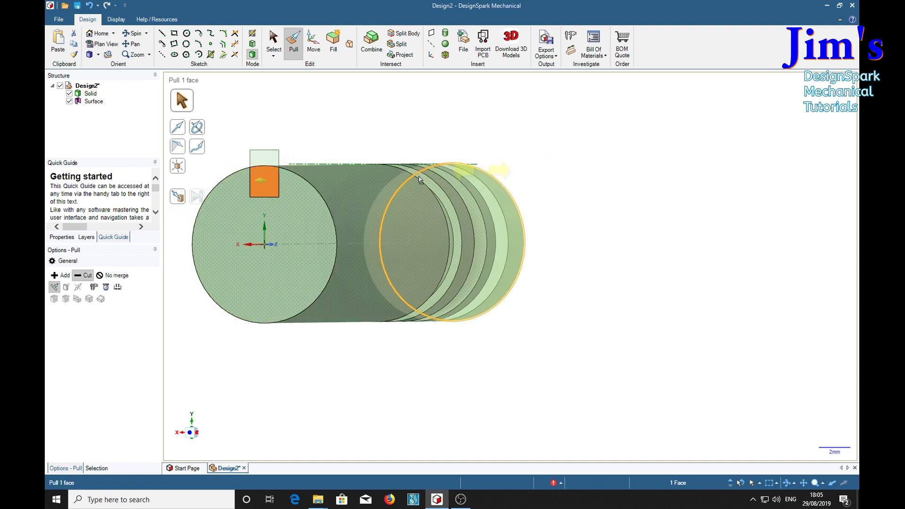
drag(222, 218, 283, 218)
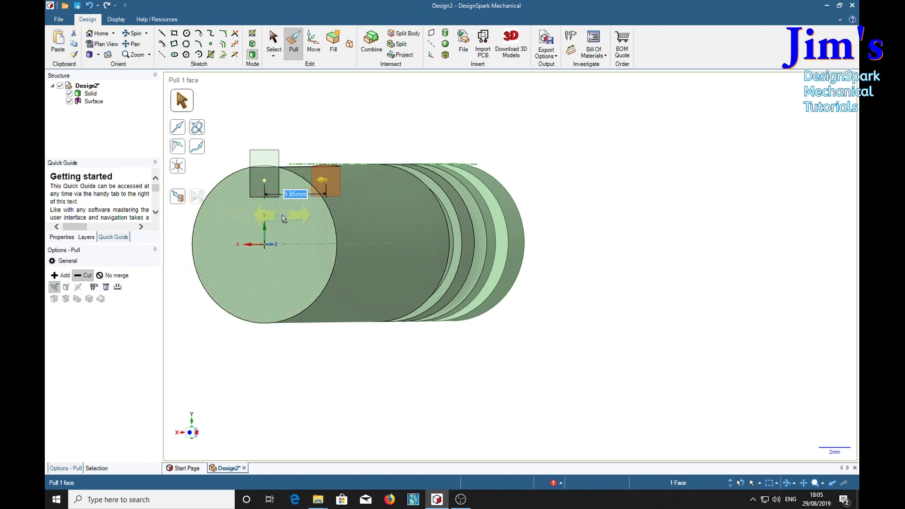
text(10)
key(Return)
middle_drag(485, 138, 558, 212)
click(639, 303)
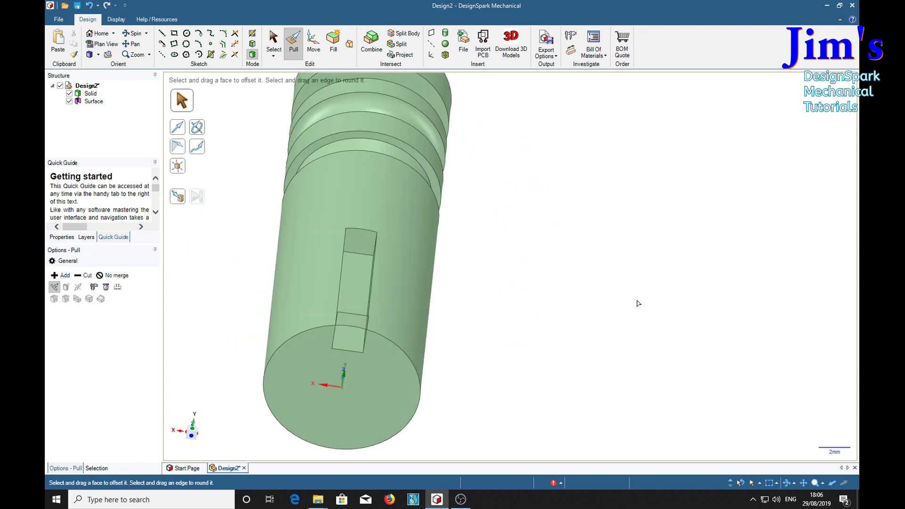
middle_drag(639, 304, 568, 339)
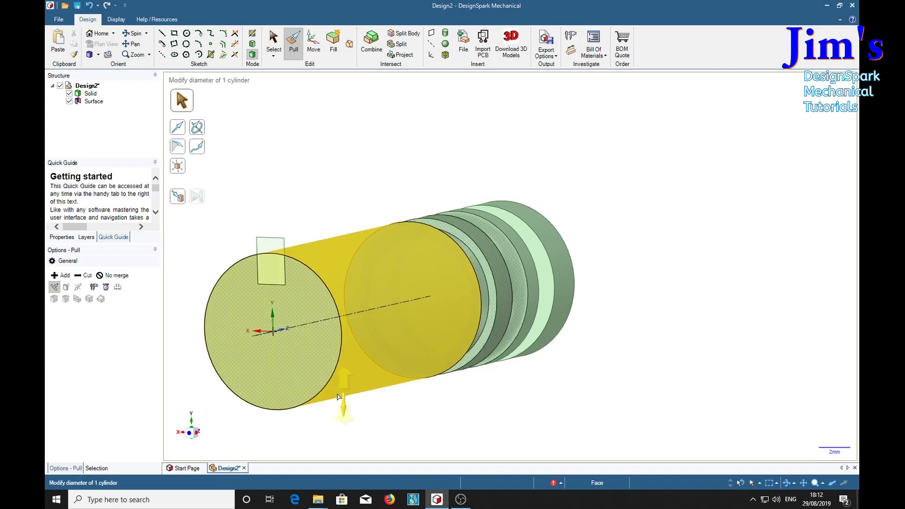
- Select the small rectangular surface patch on the rod using the Select tool
click(278, 283)
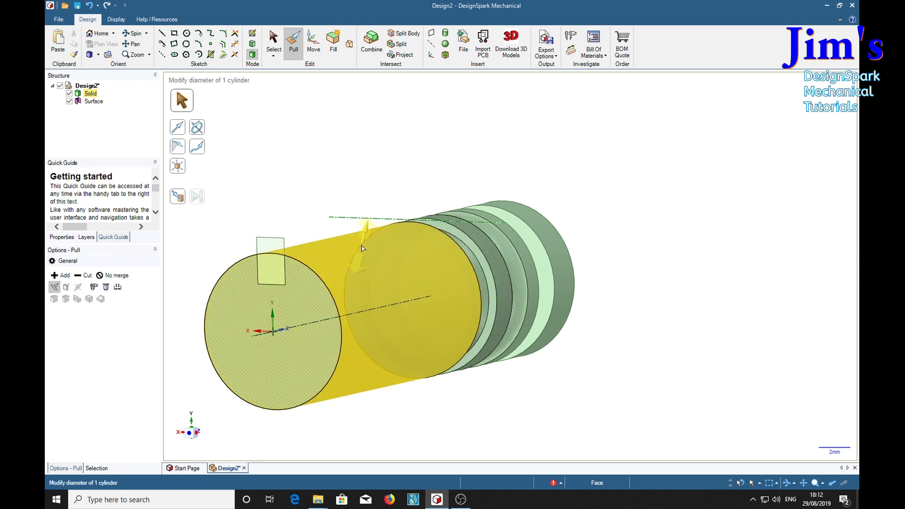
click(265, 242)
click(283, 226)
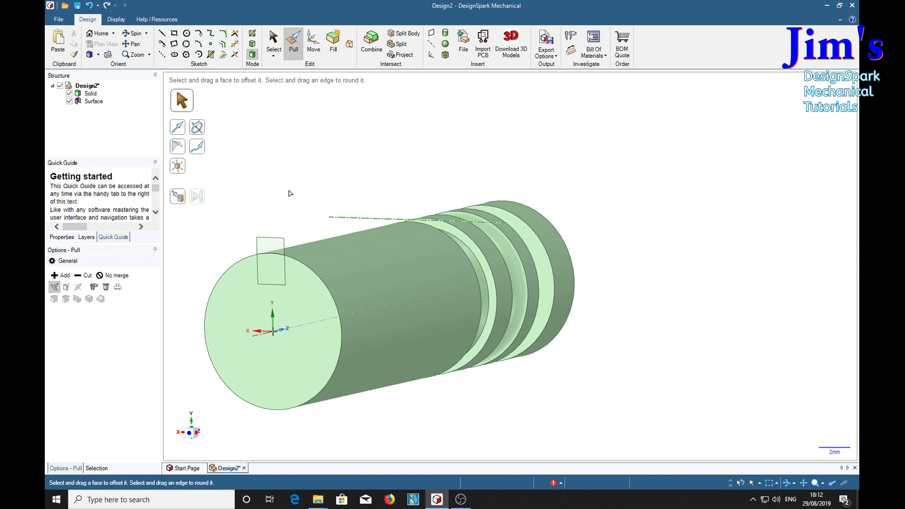
click(92, 101)
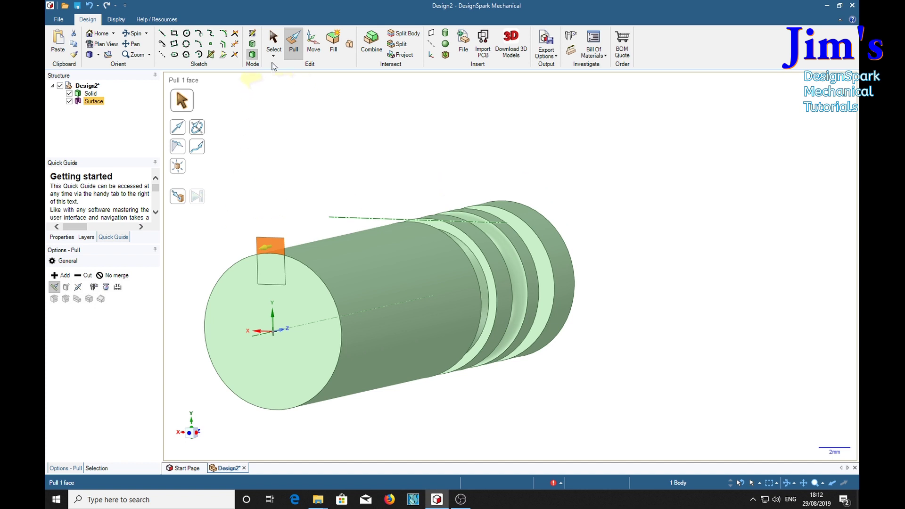
click(274, 41)
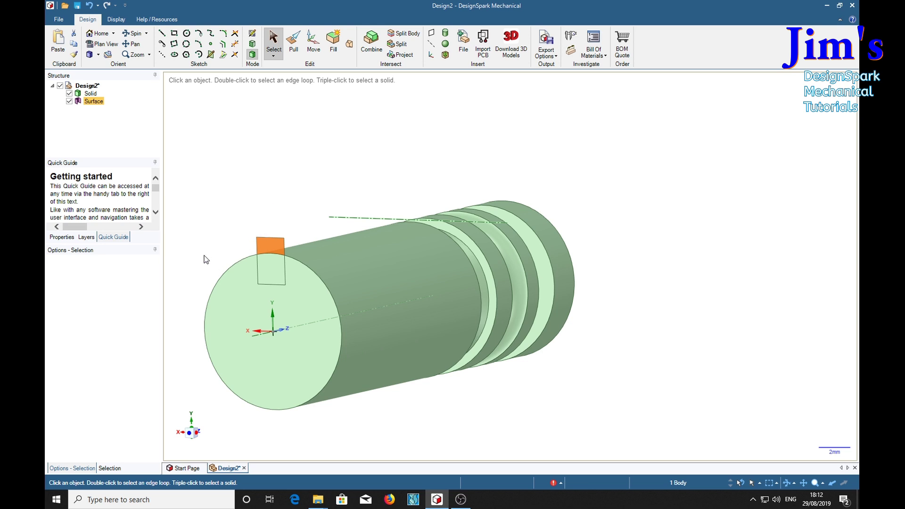
click(272, 276)
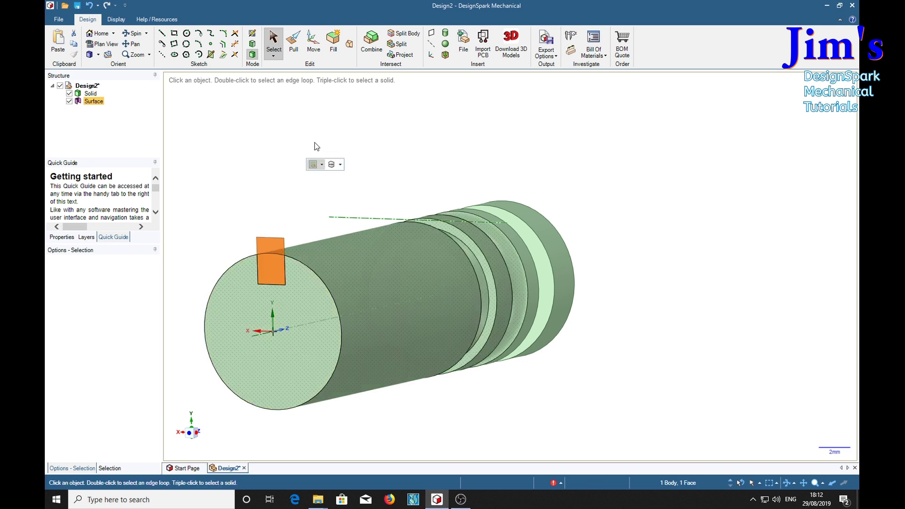
- Copy the rectangular patch 3.65 mm along the rod with the Move tool
click(313, 44)
middle_drag(251, 93, 278, 118)
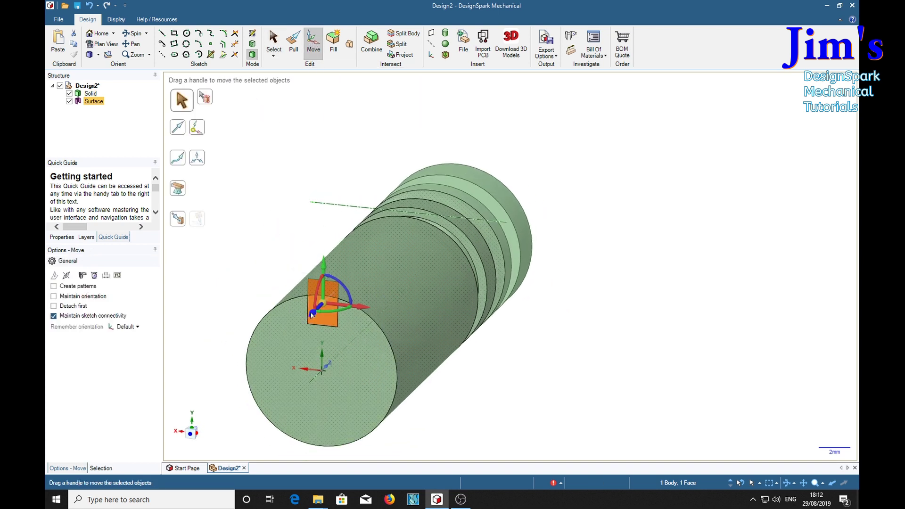
ctrl+drag(312, 314, 324, 297)
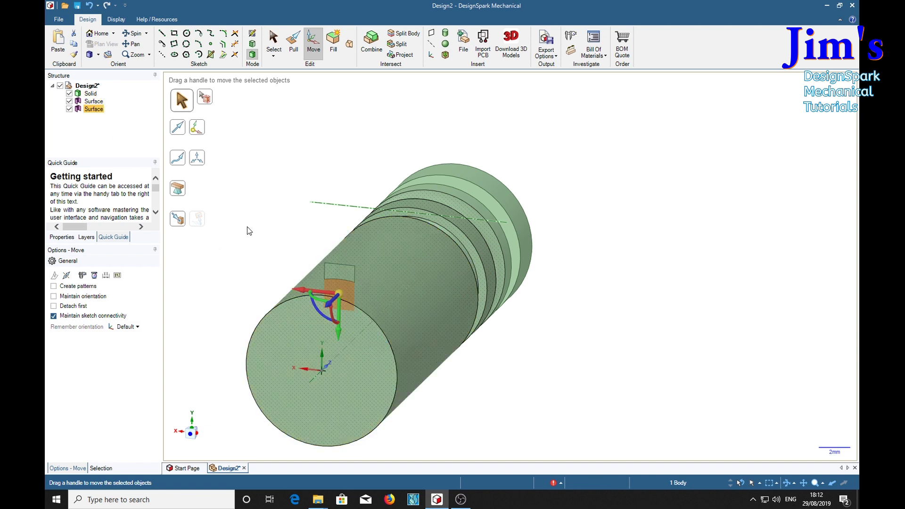
click(268, 198)
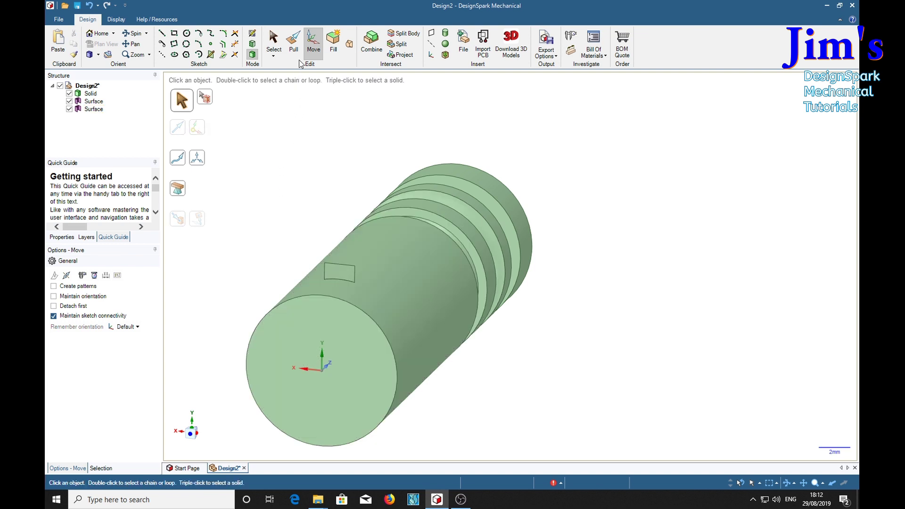
- With Pull active, select the second rectangular surface patch on the rod
click(293, 44)
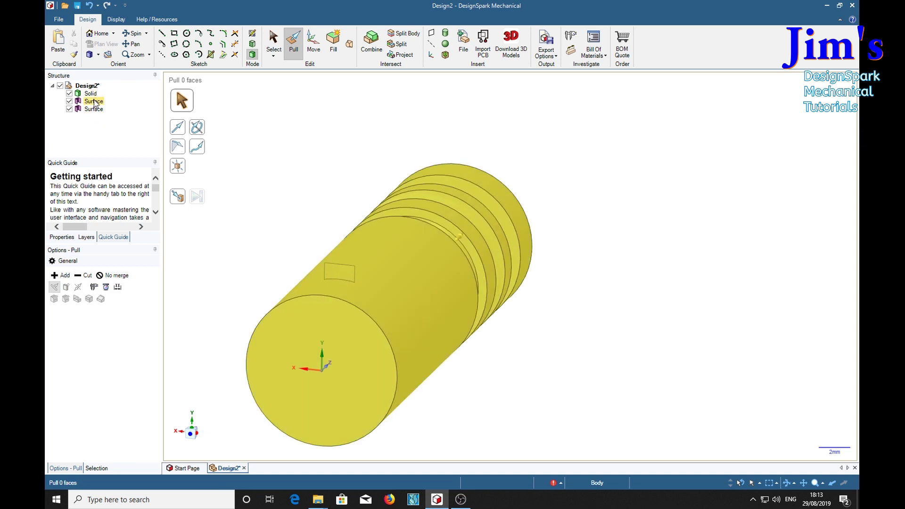
click(94, 109)
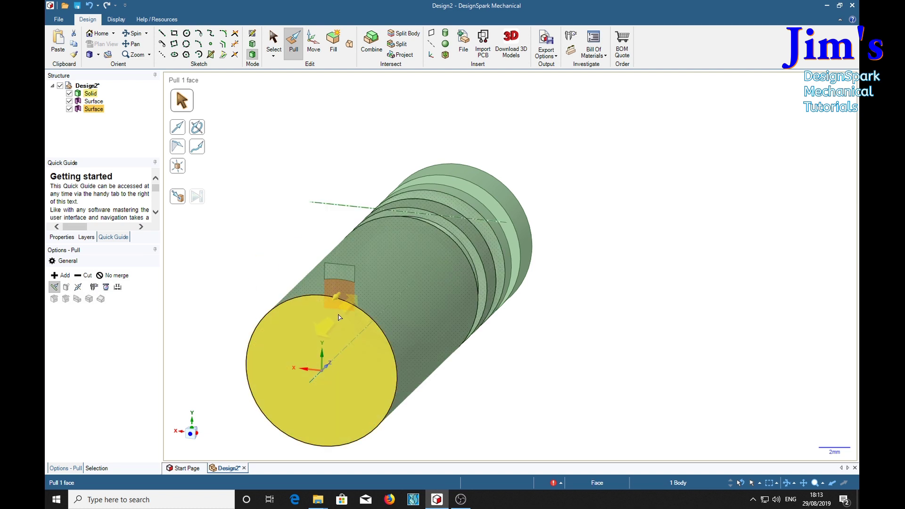
click(346, 296)
click(242, 273)
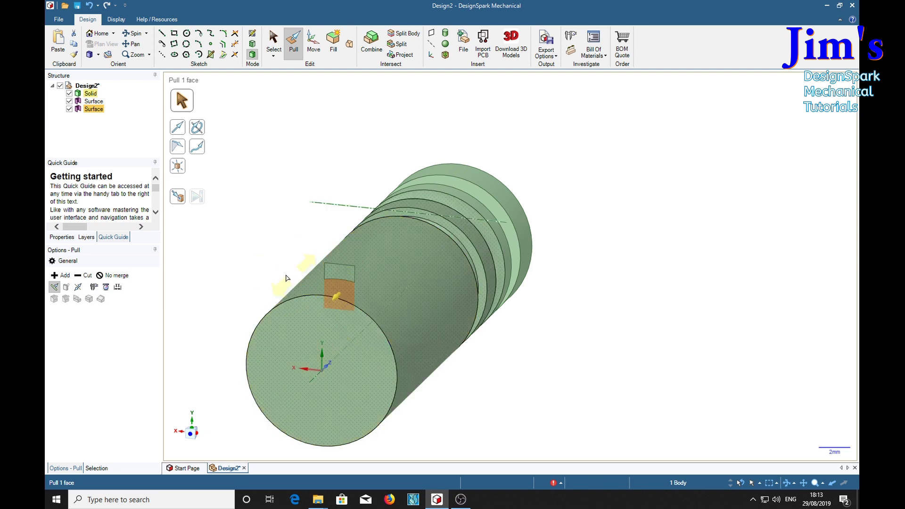
click(326, 302)
click(330, 299)
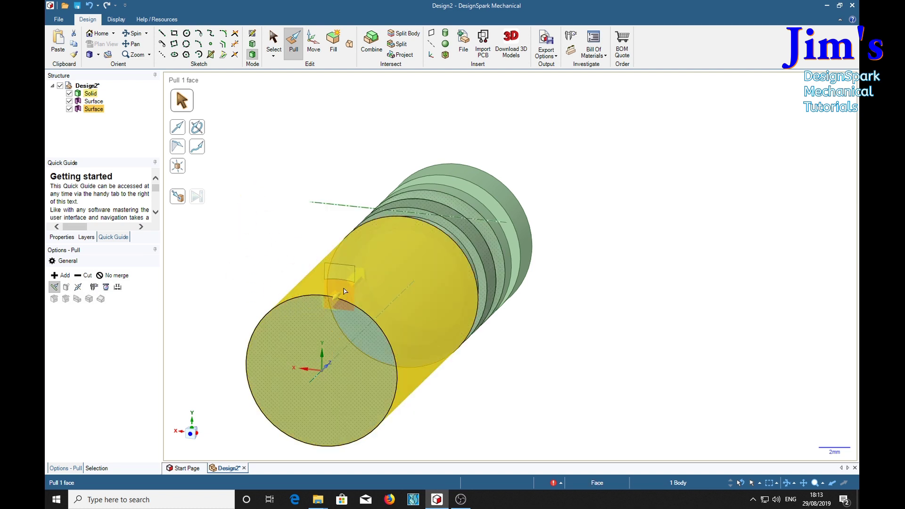
click(178, 263)
click(194, 309)
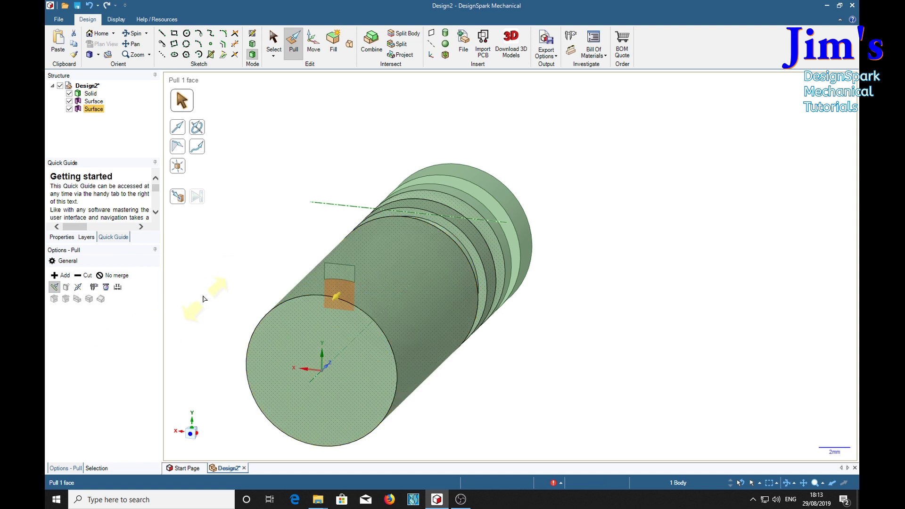
click(343, 279)
click(171, 303)
- Enable Cut and pull the patch into the rod to sink a closed keyway pocket
click(87, 280)
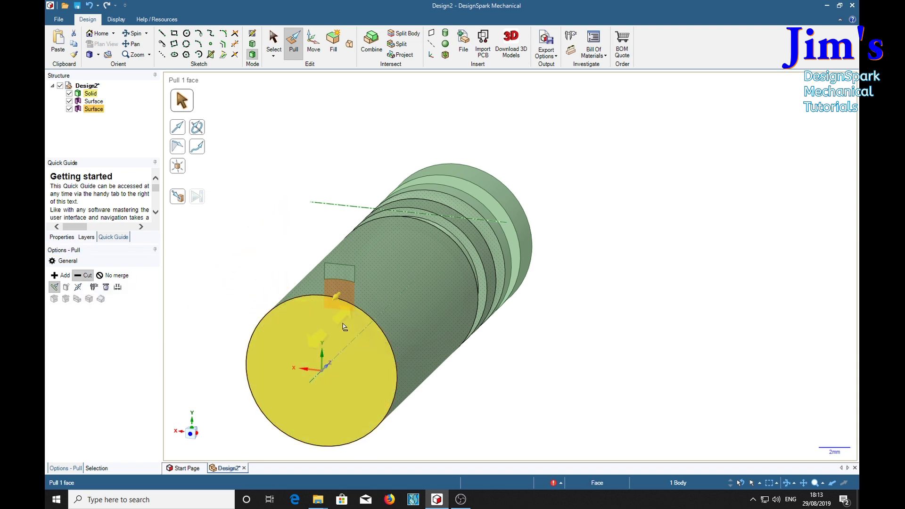
drag(345, 294, 388, 250)
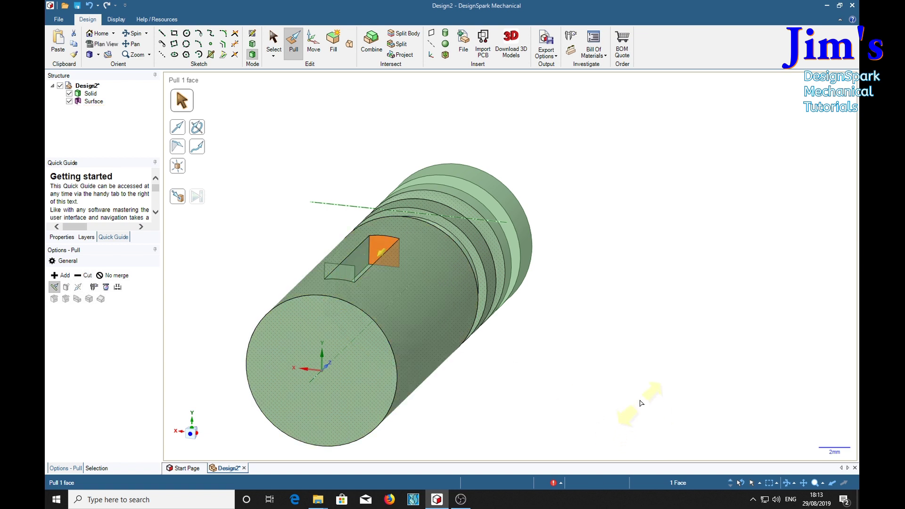
click(570, 347)
middle_drag(570, 347, 576, 380)
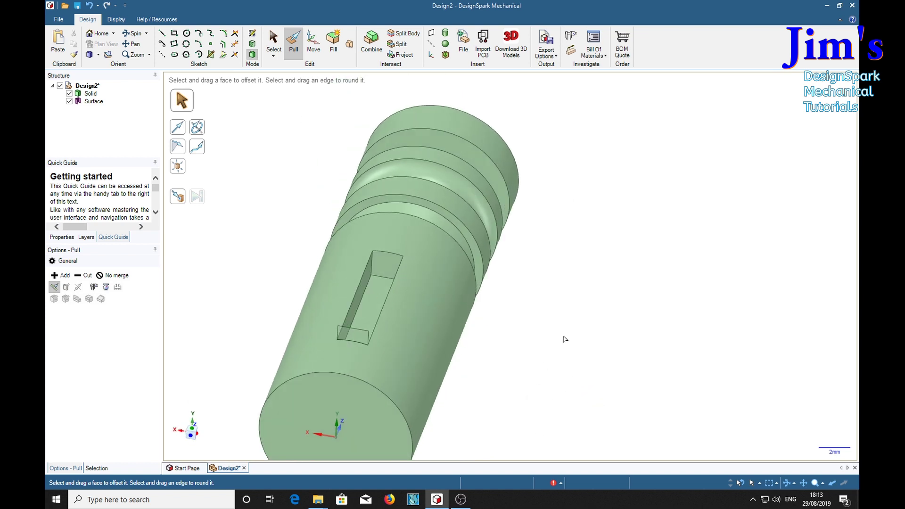
middle_drag(606, 376, 588, 401)
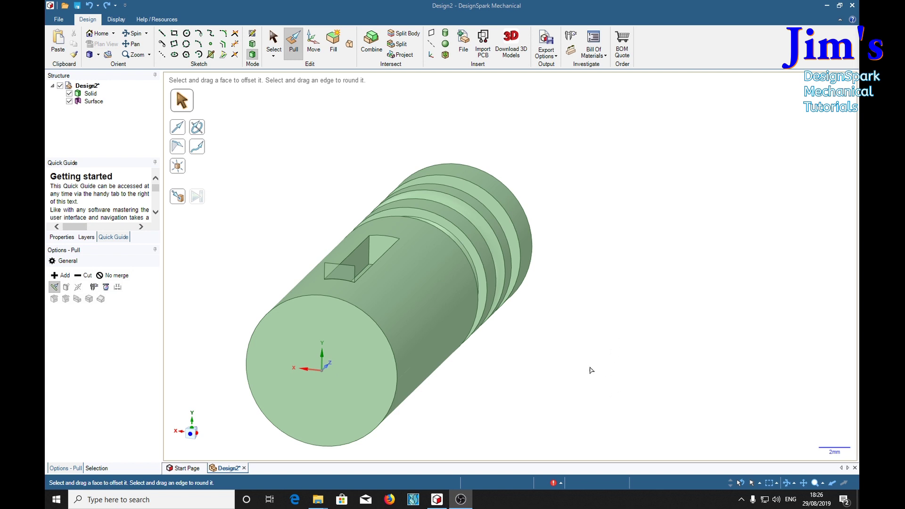
- Round the two edges at the pocket's inner end with a 1 mm radius
mouse_move(580, 366)
middle_down()
mouse_move(600, 364)
mouse_move(586, 366)
middle_up()
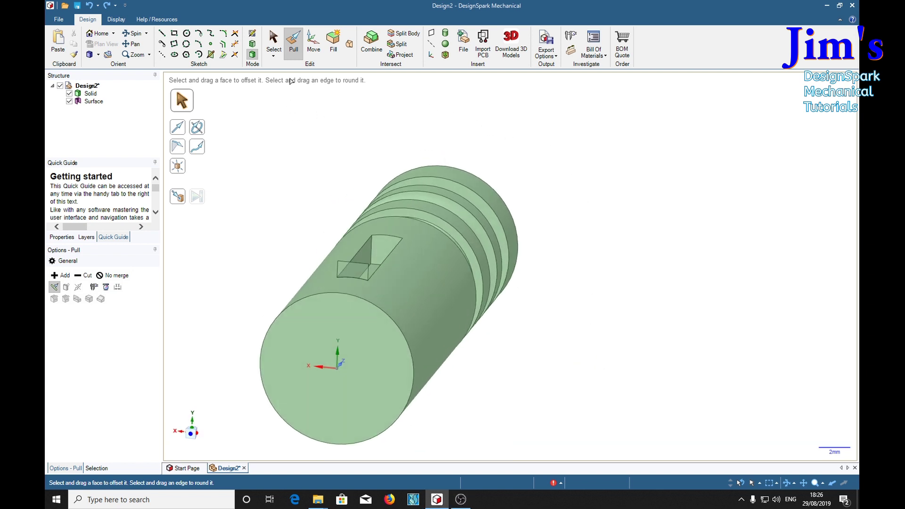
click(370, 226)
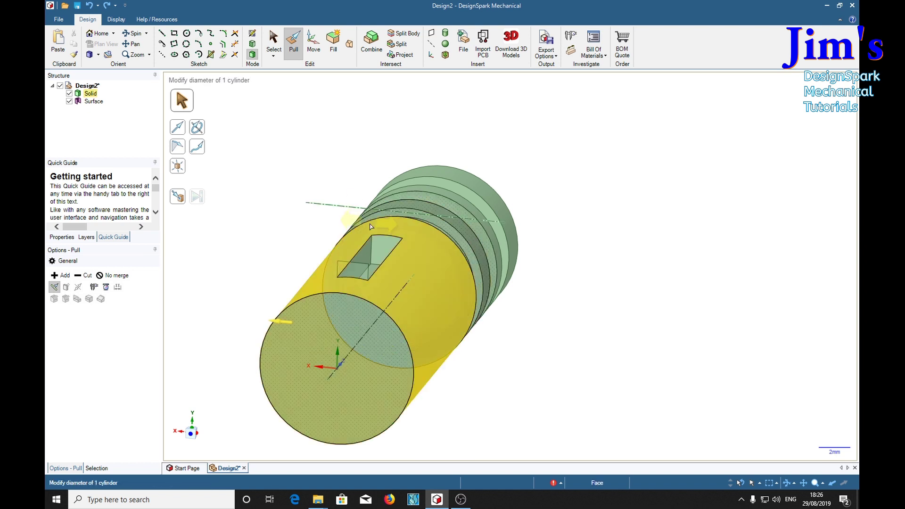
click(372, 249)
middle_drag(371, 249, 297, 189)
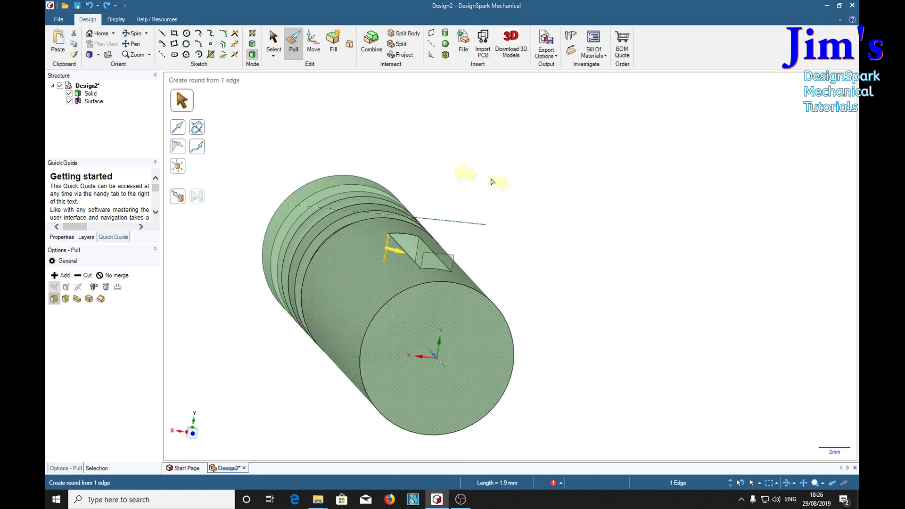
ctrl+click(416, 246)
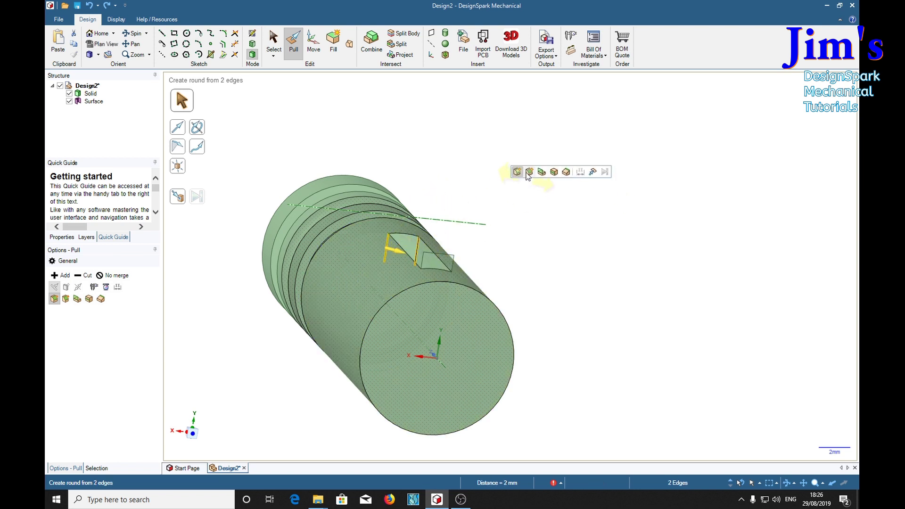
middle_drag(495, 189, 501, 184)
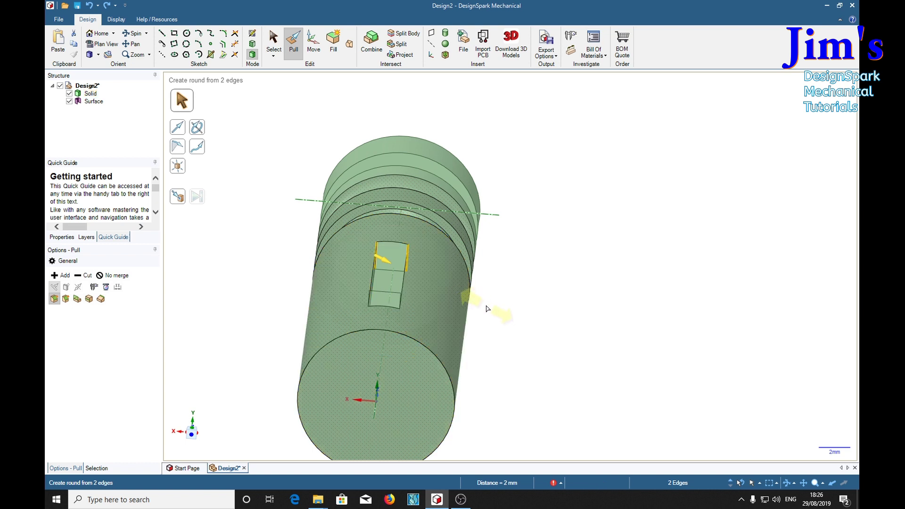
drag(487, 309, 517, 325)
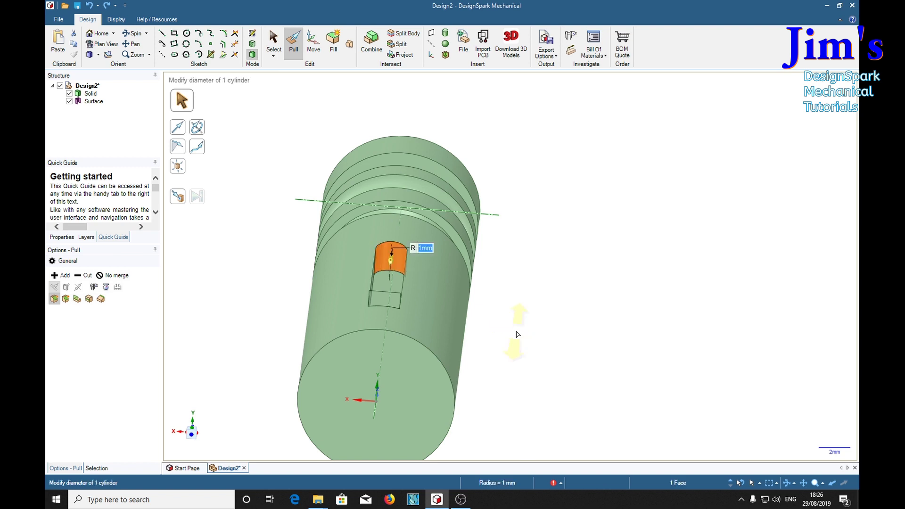
key(space)
click(593, 311)
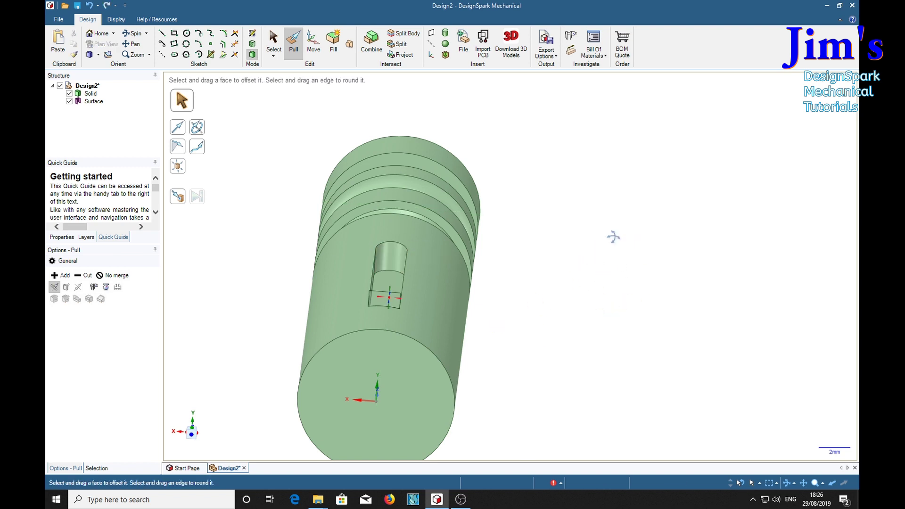
mouse_move(612, 237)
middle_down()
mouse_move(609, 292)
mouse_move(572, 233)
mouse_move(622, 225)
middle_up()
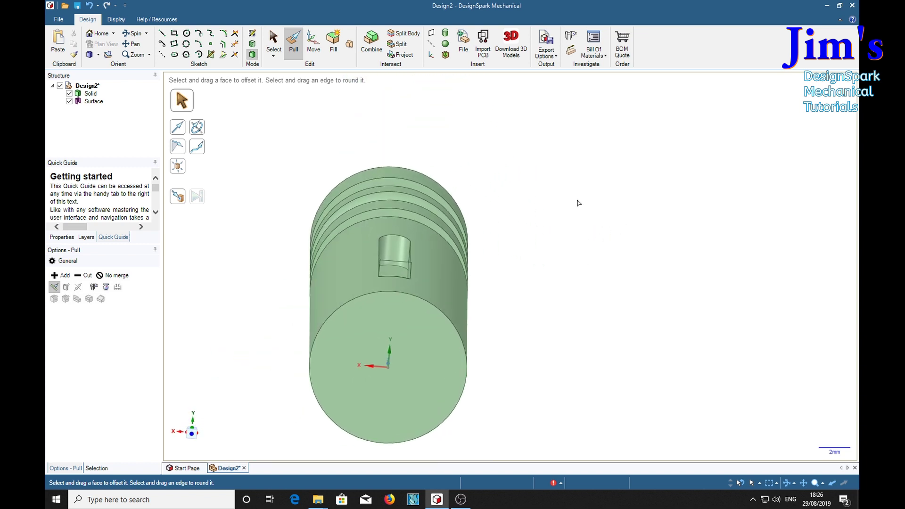
middle_drag(579, 206, 547, 219)
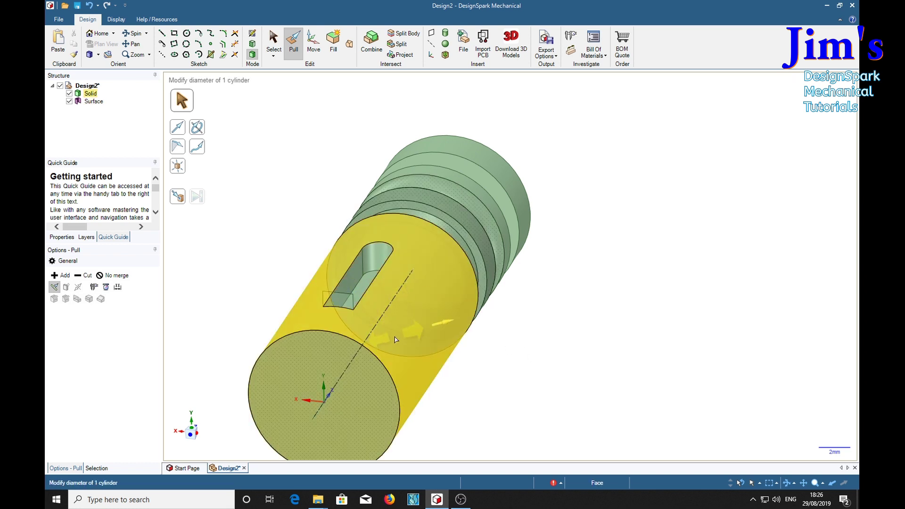
- Delete the leftover Surface from the Structure tree, leaving only the solid grooved rod
right_click(89, 101)
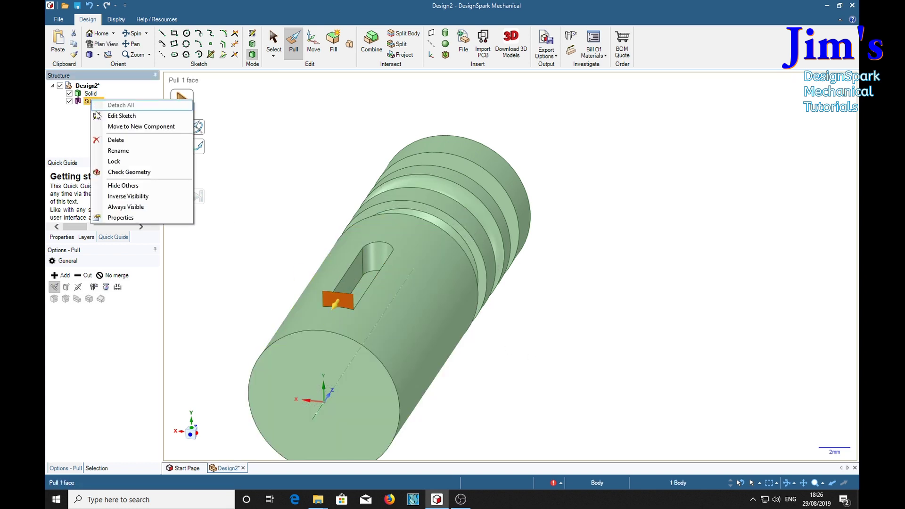
click(110, 140)
middle_drag(602, 287, 524, 232)
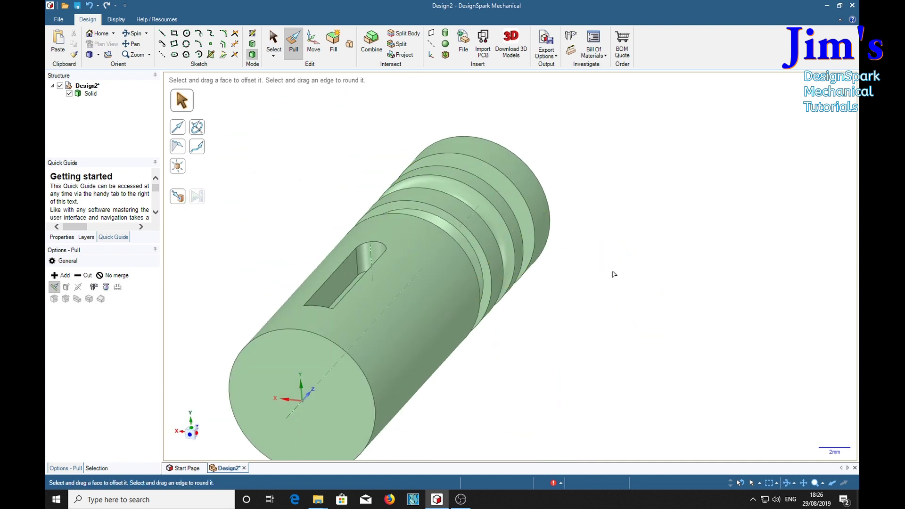